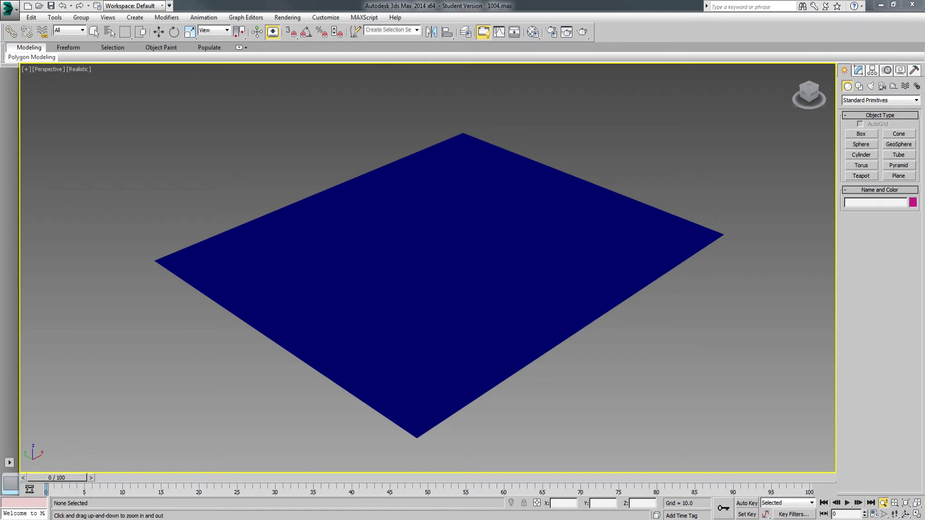
# Step: Create a box near the plane's back corner and a sphere with a radius of about 28.9 beside it
pyautogui.keyDown('alt'); pyautogui.moveTo(428, 289); pyautogui.dragTo(501, 274, button='middle'); pyautogui.keyUp('alt')
pyautogui.scroll(-1, 504, 273)
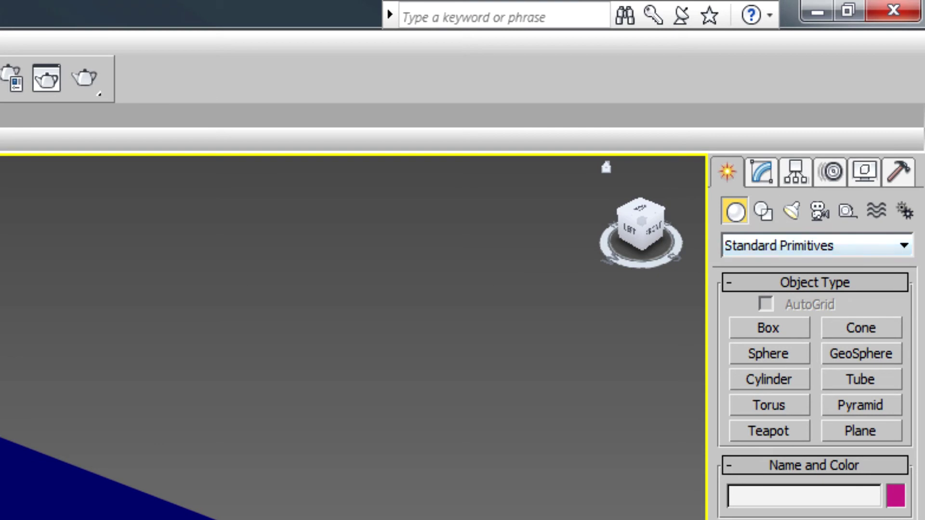
pyautogui.click(769, 328)
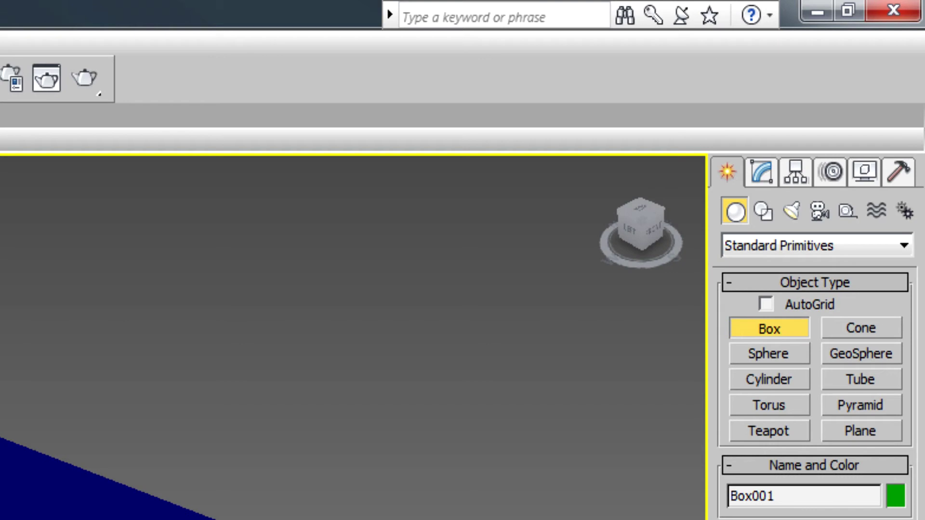
pyautogui.press('Delete')
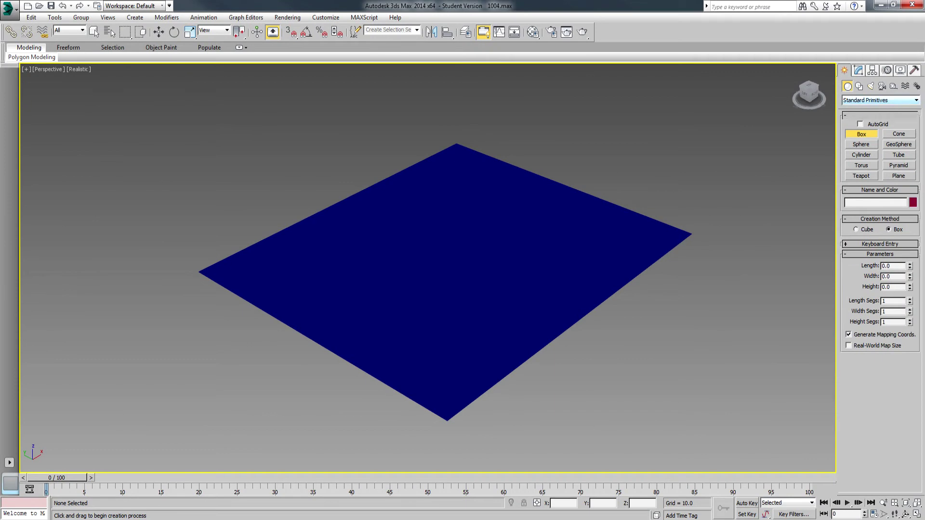
pyautogui.moveTo(447, 170); pyautogui.dragTo(451, 219)
pyautogui.click(451, 163)
pyautogui.click(861, 144)
pyautogui.moveTo(368, 211); pyautogui.dragTo(405, 214)
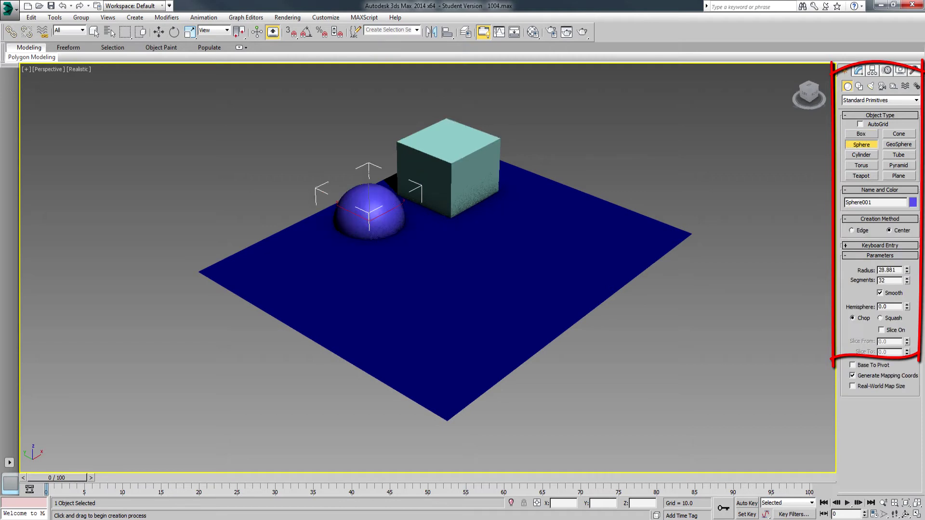
# Step: Create a cylinder of about 28 radius and 80.7 height, and a torus with radii of about 21.6 and 18.1
pyautogui.click(861, 155)
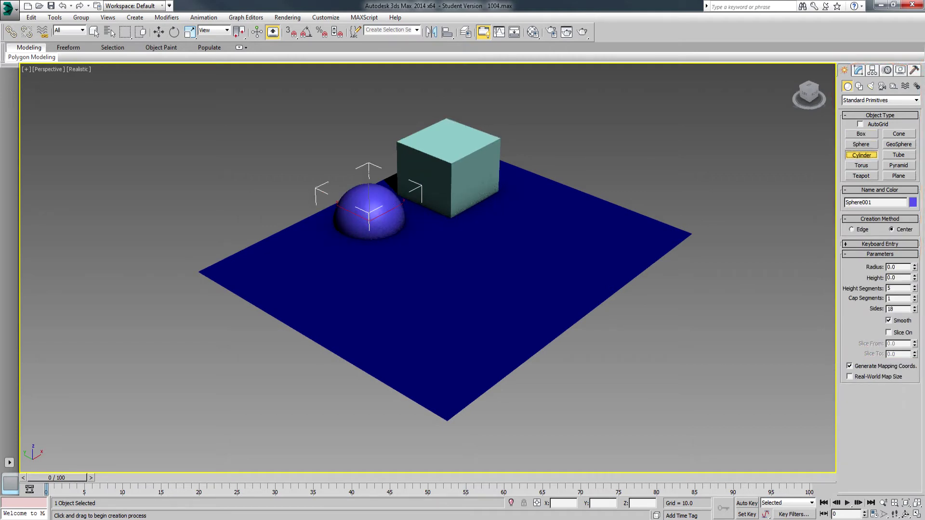
pyautogui.moveTo(306, 252); pyautogui.dragTo(345, 254)
pyautogui.click(345, 217)
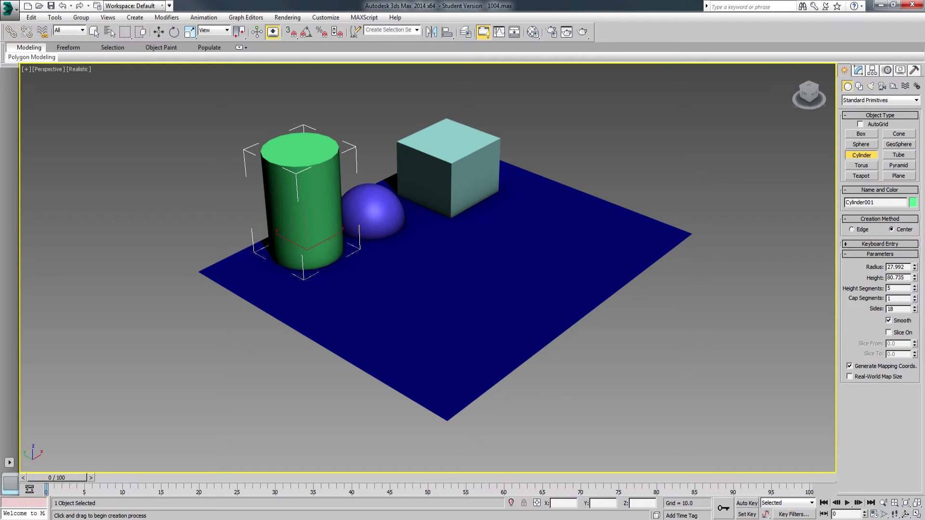
pyautogui.click(861, 166)
pyautogui.moveTo(347, 296); pyautogui.dragTo(384, 310)
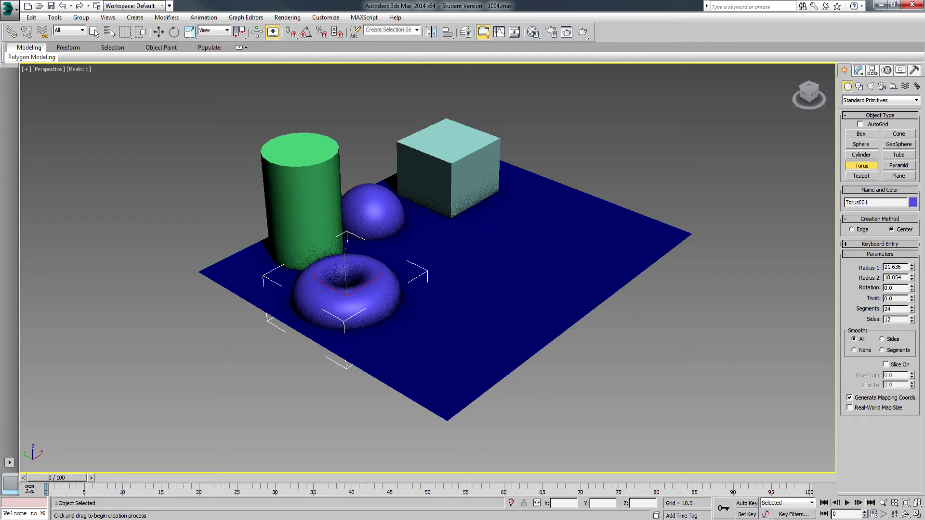
# Step: Create a teapot of about 31.3 radius at the plane's middle and a pointed cone of about 33.5 radius and 42.3 height
pyautogui.click(861, 176)
pyautogui.moveTo(426, 248); pyautogui.dragTo(469, 249)
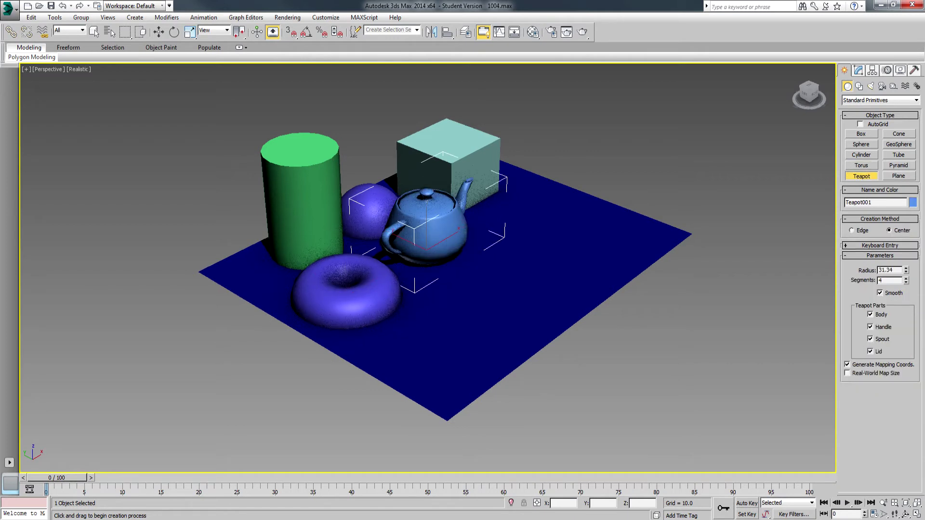
pyautogui.click(899, 134)
pyautogui.moveTo(503, 210); pyautogui.dragTo(543, 212)
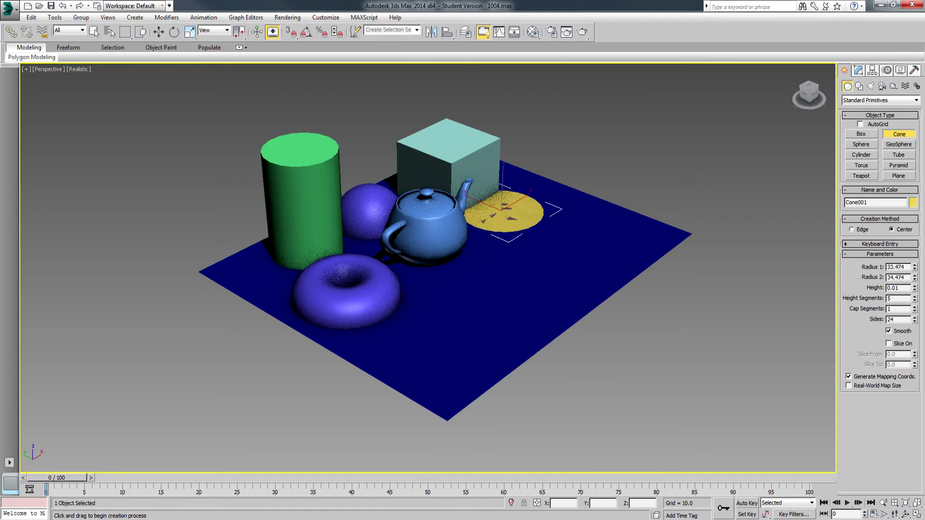
pyautogui.click(544, 165)
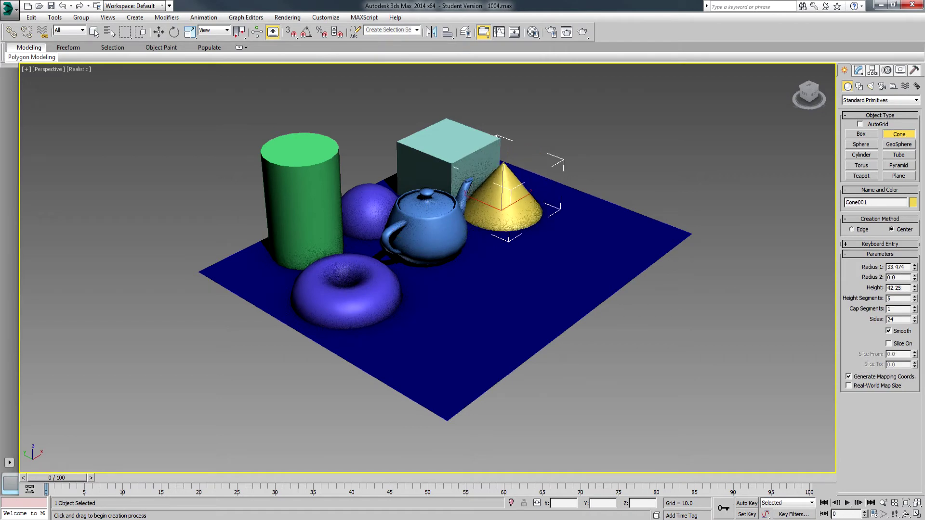
# Step: Create a geosphere of about 26 radius near the front corner and a tube with radii of about 31.2 and 23.7
pyautogui.click(899, 145)
pyautogui.moveTo(410, 343); pyautogui.dragTo(448, 344)
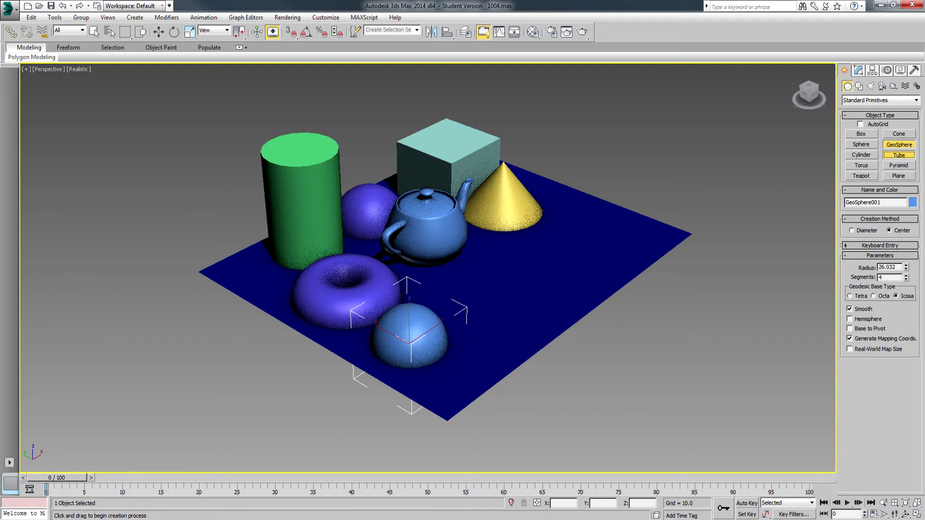
pyautogui.click(898, 155)
pyautogui.moveTo(451, 282); pyautogui.dragTo(494, 283)
pyautogui.click(484, 282)
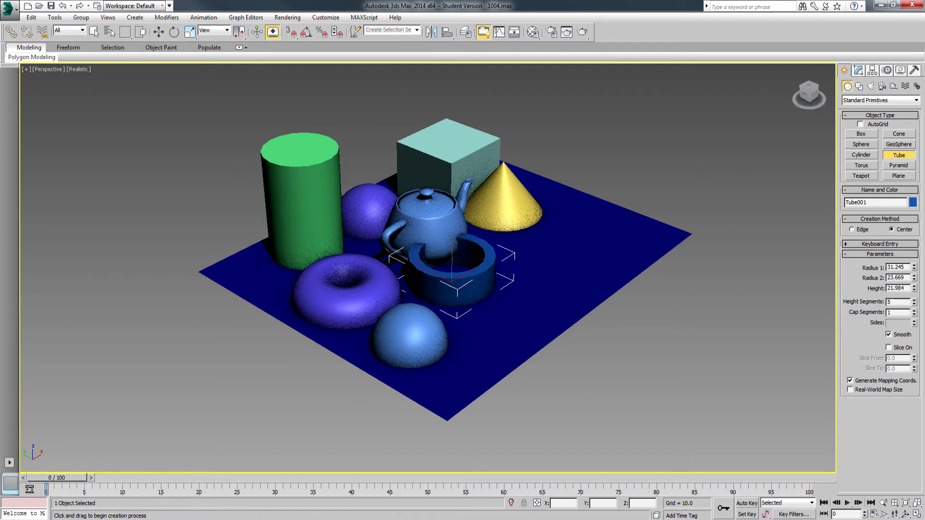
# Step: Create a pyramid of about 56 × 45.5 × 45.1 on the plane, and a plane of about 94.6 × 157.6 beside it
pyautogui.click(899, 165)
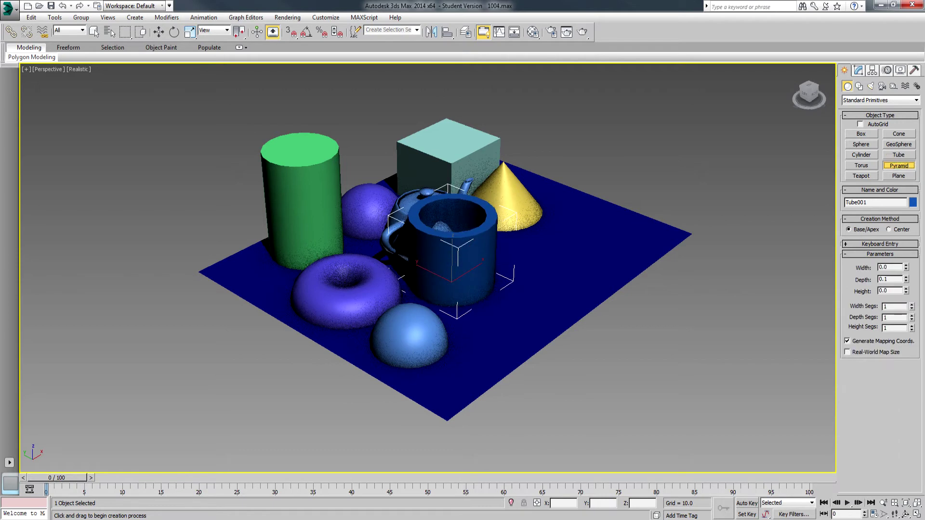
pyautogui.moveTo(540, 259); pyautogui.dragTo(544, 316)
pyautogui.click(545, 257)
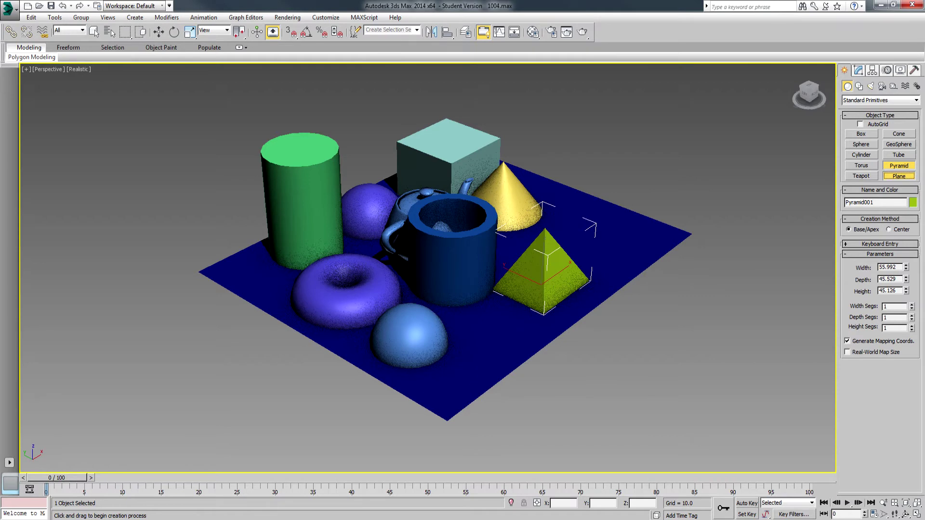
pyautogui.click(898, 176)
pyautogui.moveTo(681, 270); pyautogui.dragTo(689, 442)
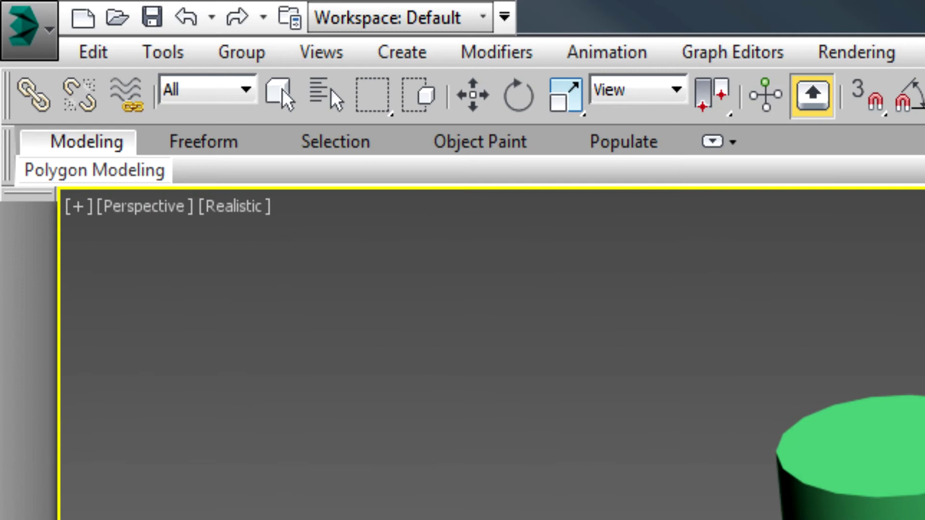
# Step: Reset the session to an empty default scene without saving the changes
pyautogui.click(29, 30)
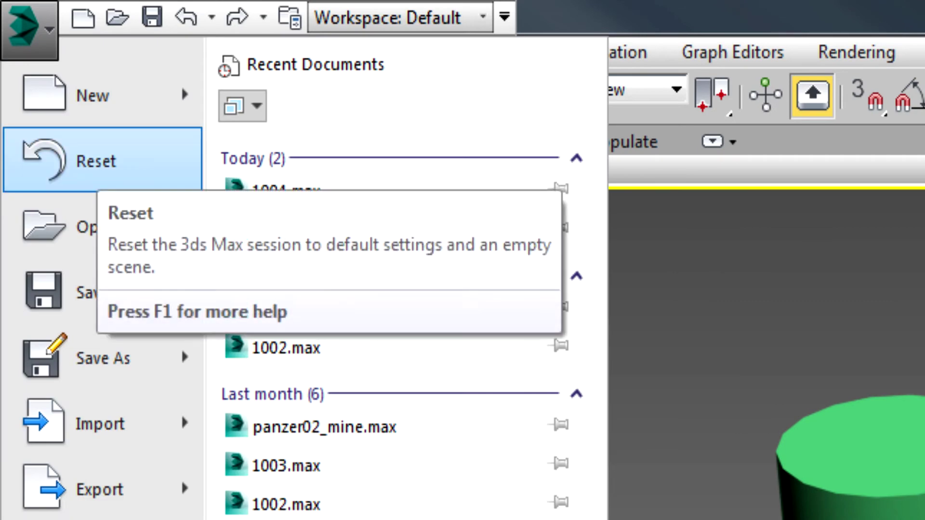
pyautogui.click(110, 164)
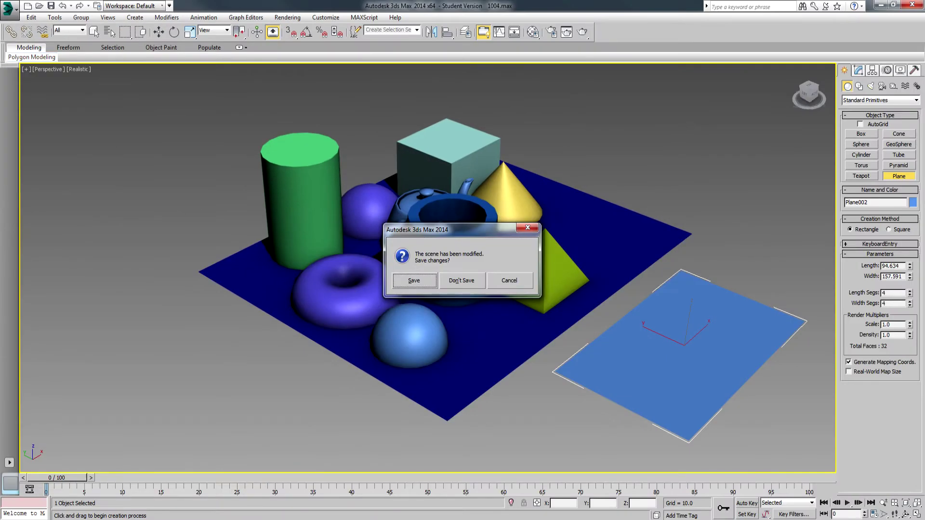
pyautogui.press('n')
pyautogui.press('y')
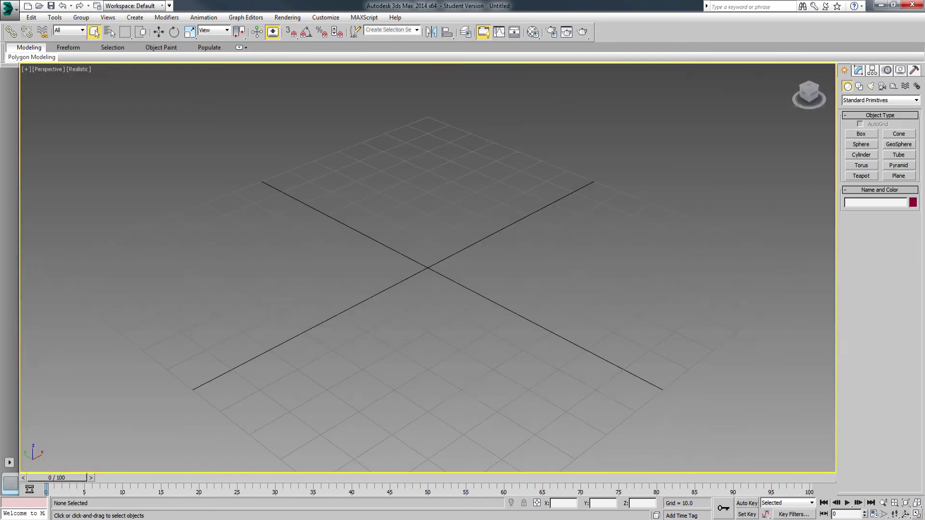
pyautogui.click(916, 515)
pyautogui.click(48, 69)
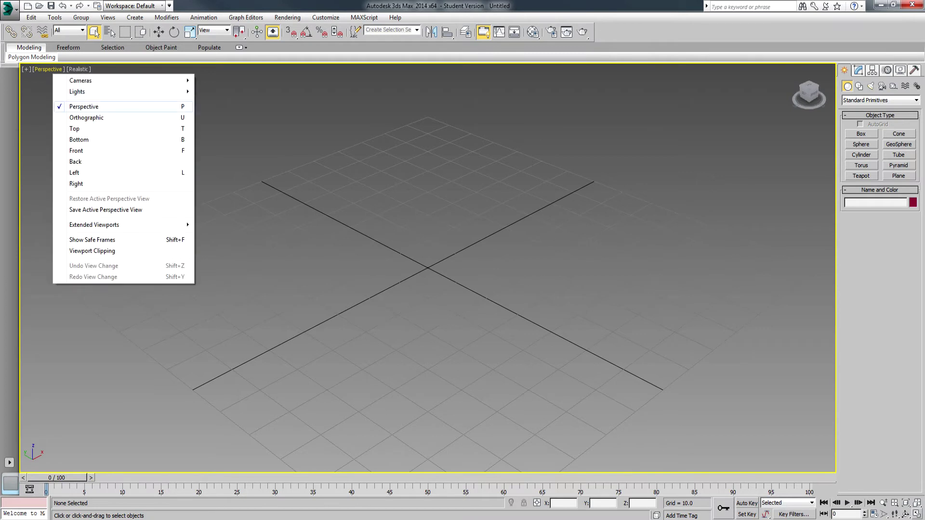
pyautogui.click(917, 514)
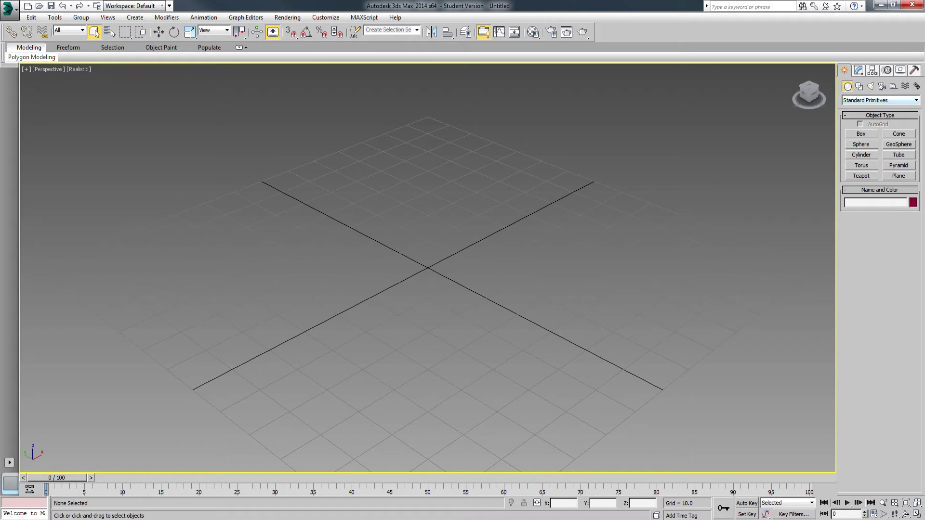
# Step: Create a box of about 31.9 × 24.9 × 19.6 and turn on Edged Faces for the perspective view
pyautogui.click(861, 133)
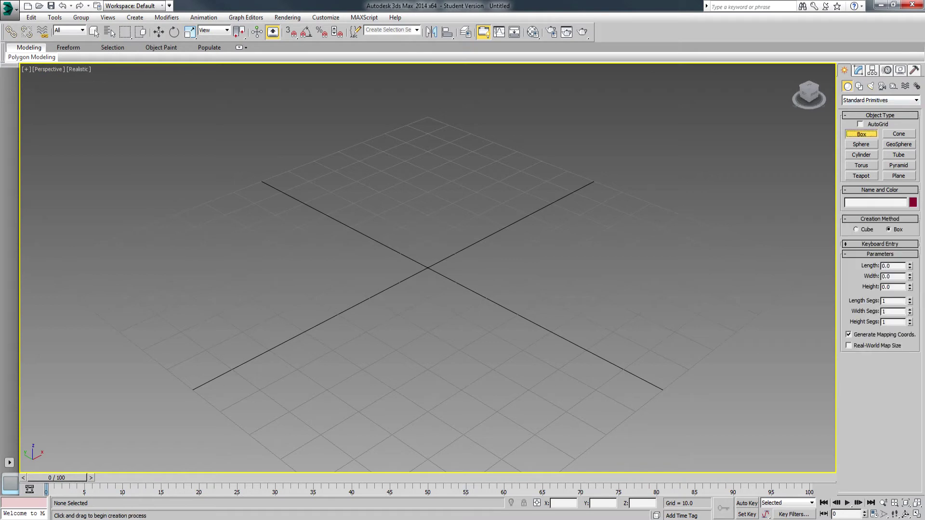
pyautogui.moveTo(241, 234); pyautogui.dragTo(236, 317)
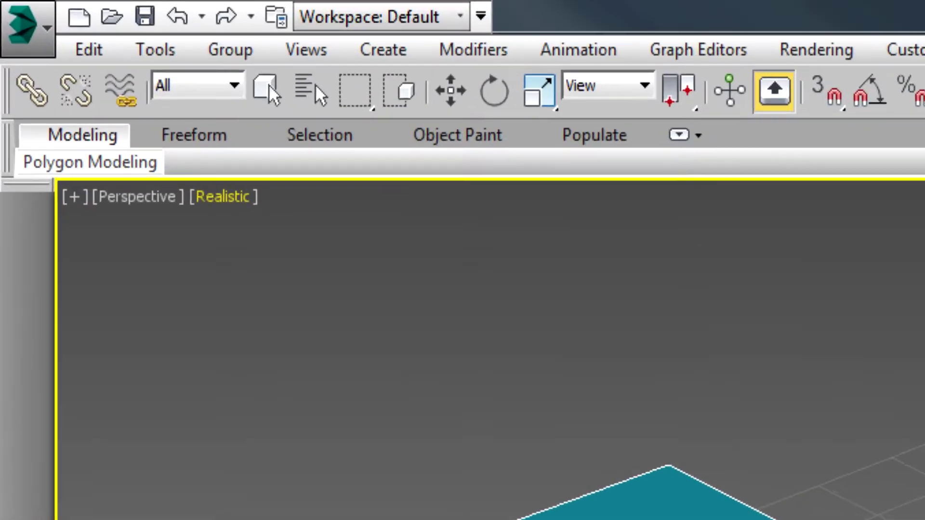
pyautogui.click(78, 69)
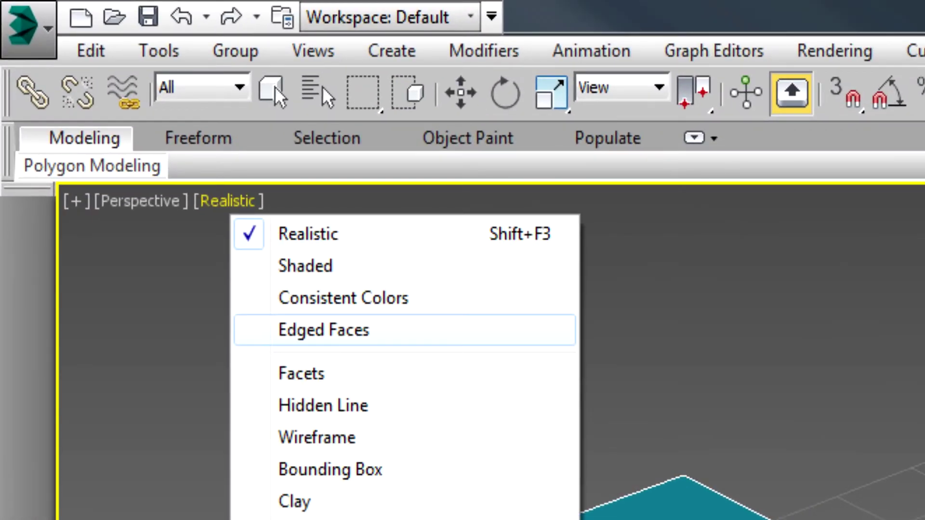
pyautogui.click(324, 330)
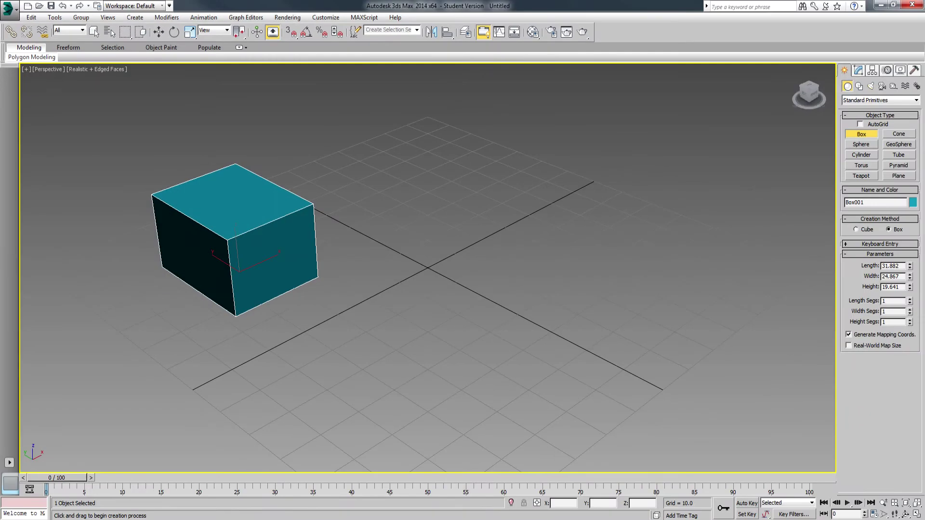
# Step: Create a sphere of about 21.5 radius behind the box, turn off Edged Faces and deselect everything
pyautogui.click(861, 144)
pyautogui.moveTo(348, 185); pyautogui.dragTo(419, 190)
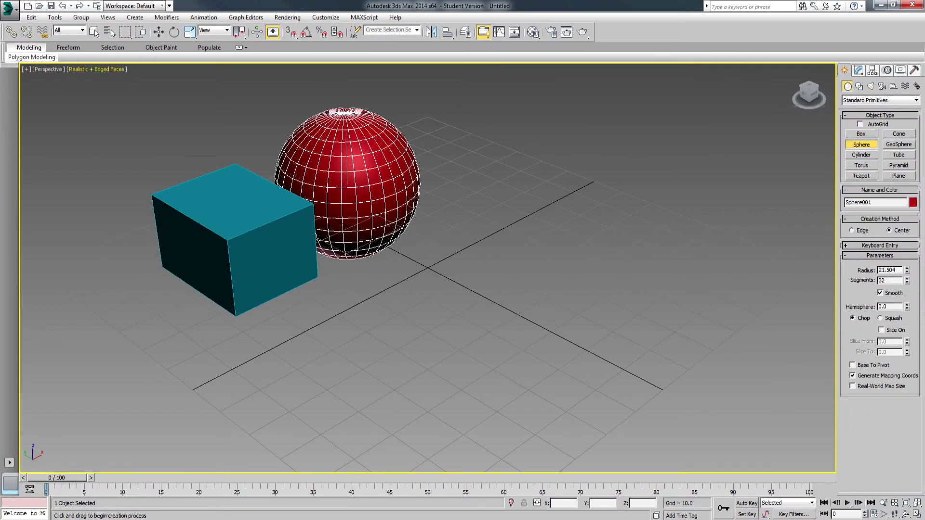
pyautogui.click(103, 68)
pyautogui.click(139, 114)
pyautogui.click(158, 32)
pyautogui.click(216, 121)
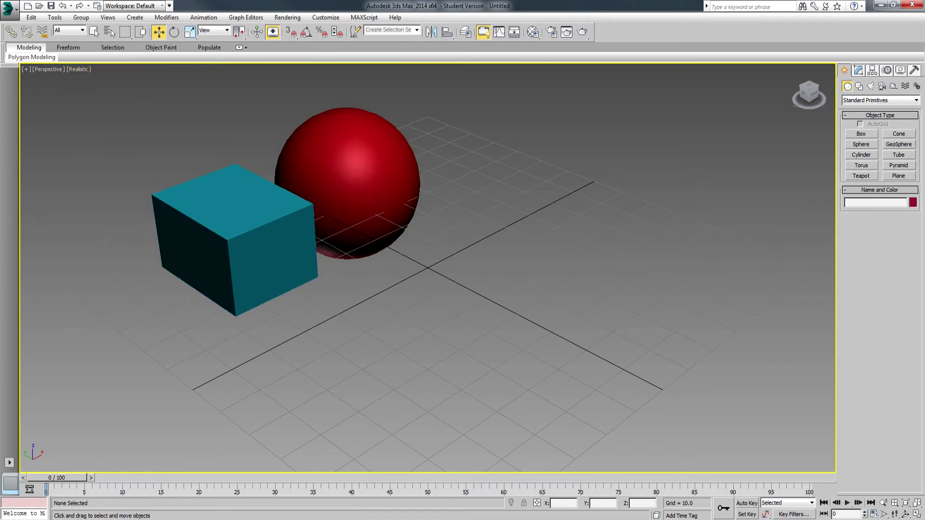
# Step: Select the sphere and the box alternately to compare how selected objects display without Edged Faces
pyautogui.click(337, 186)
pyautogui.click(269, 217)
pyautogui.click(338, 185)
pyautogui.click(269, 217)
pyautogui.click(337, 185)
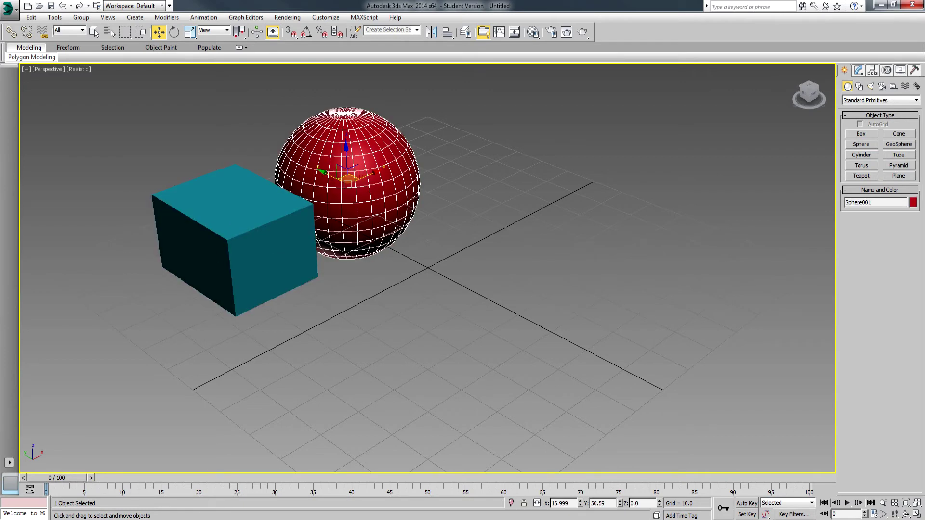
pyautogui.click(239, 272)
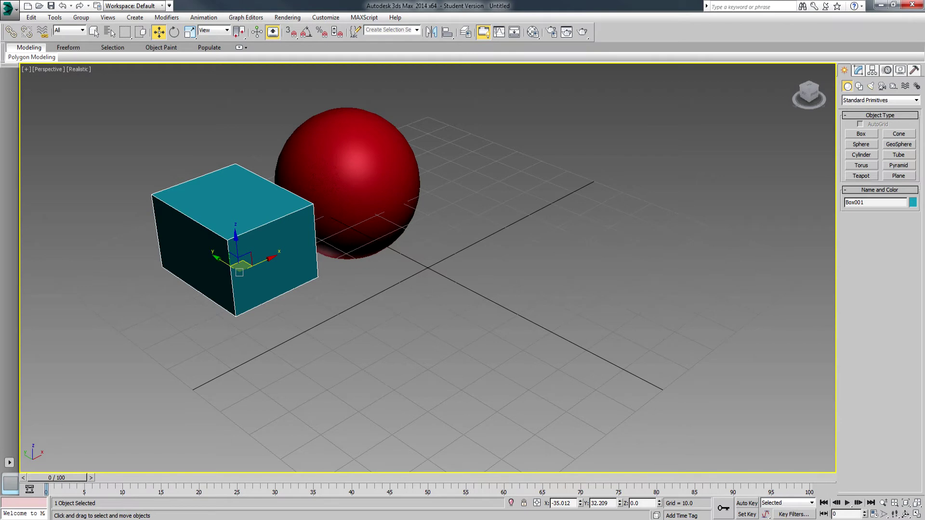
# Step: Turn Edged Faces back on in the perspective view and select the sphere, ending with the box selected
pyautogui.click(79, 69)
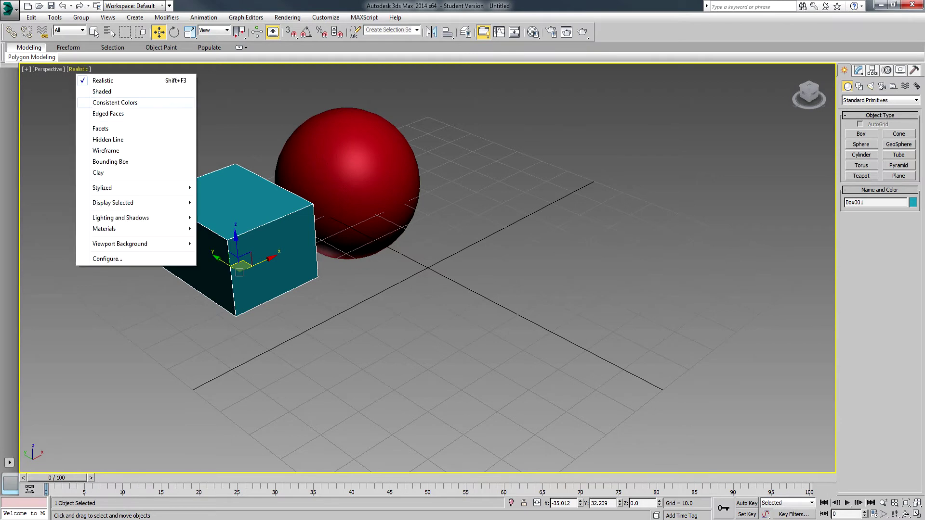
pyautogui.click(108, 114)
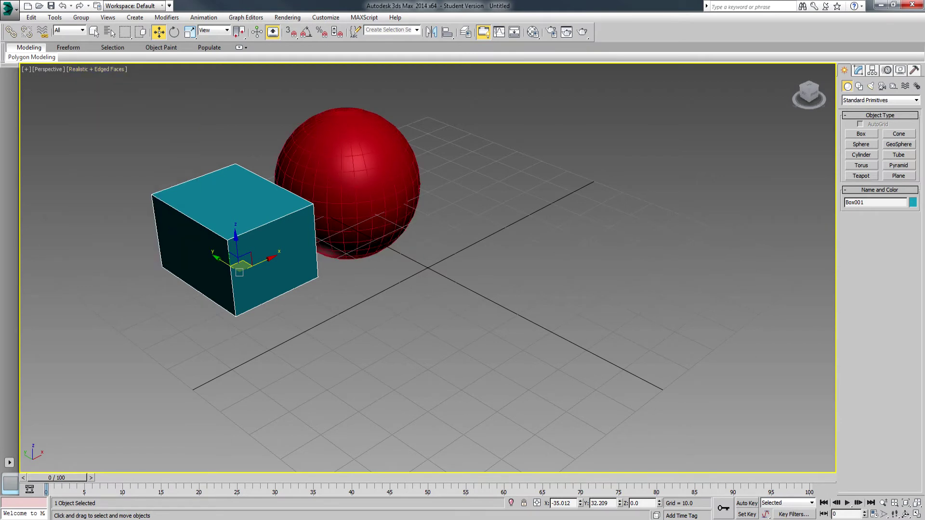
pyautogui.click(347, 181)
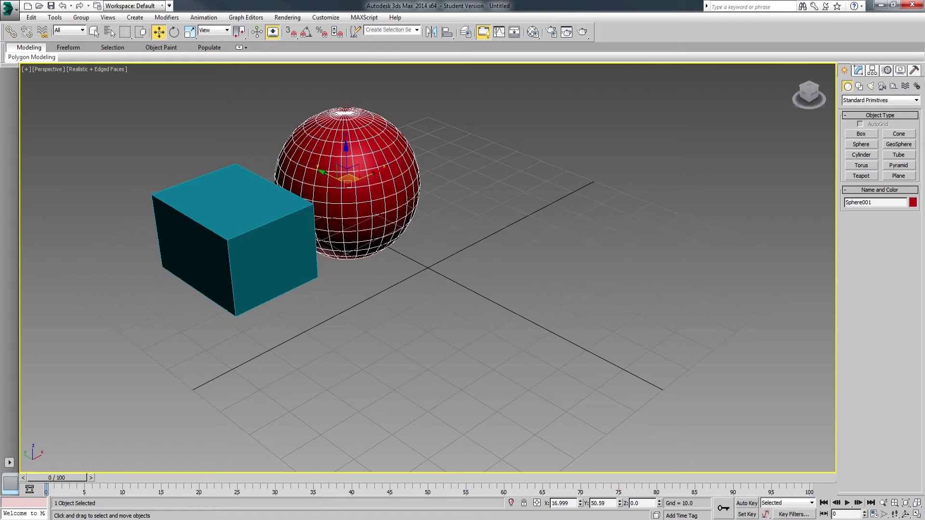
pyautogui.click(239, 272)
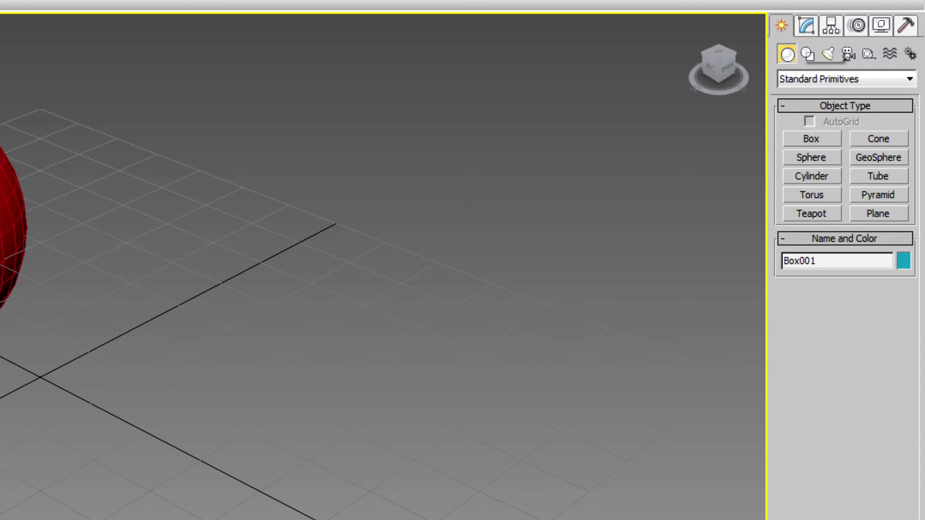
# Step: Create a second box of about 34.1 × 32.2 × 24.0 in front of the first box and the sphere
pyautogui.click(806, 25)
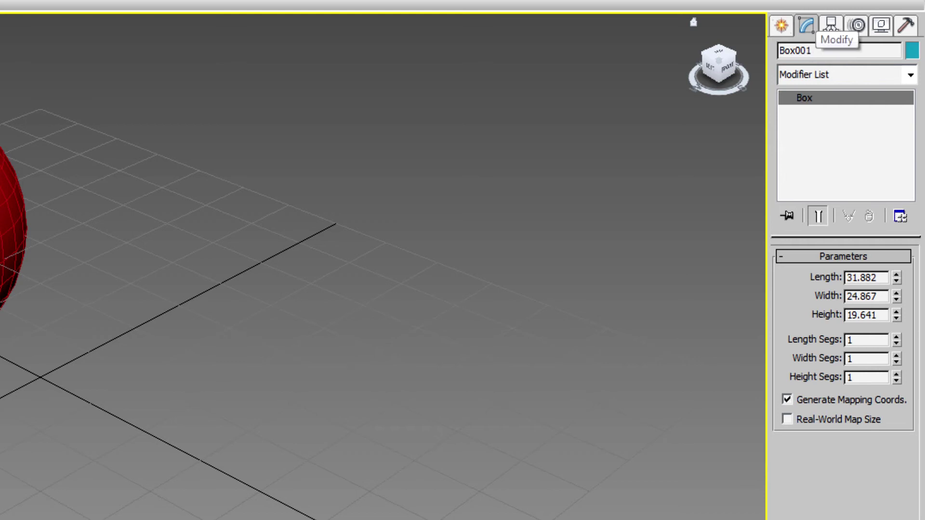
pyautogui.click(781, 26)
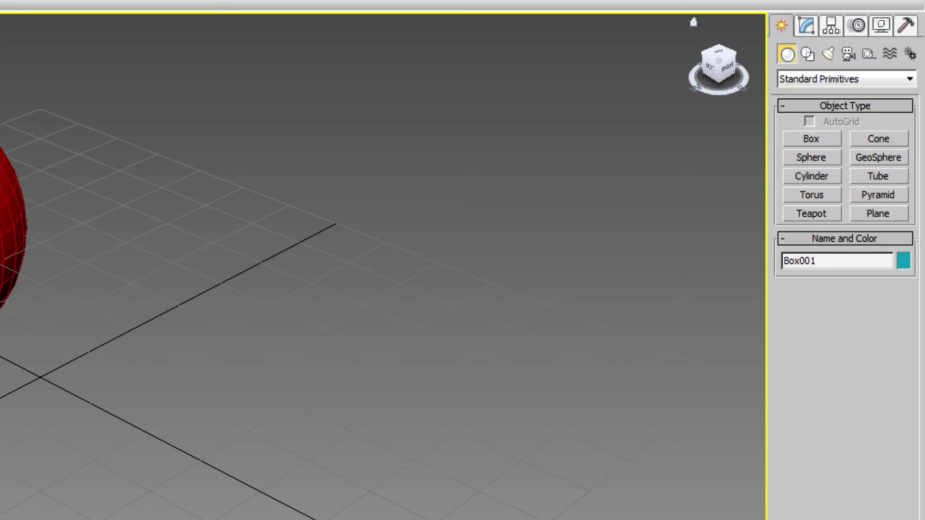
pyautogui.click(811, 139)
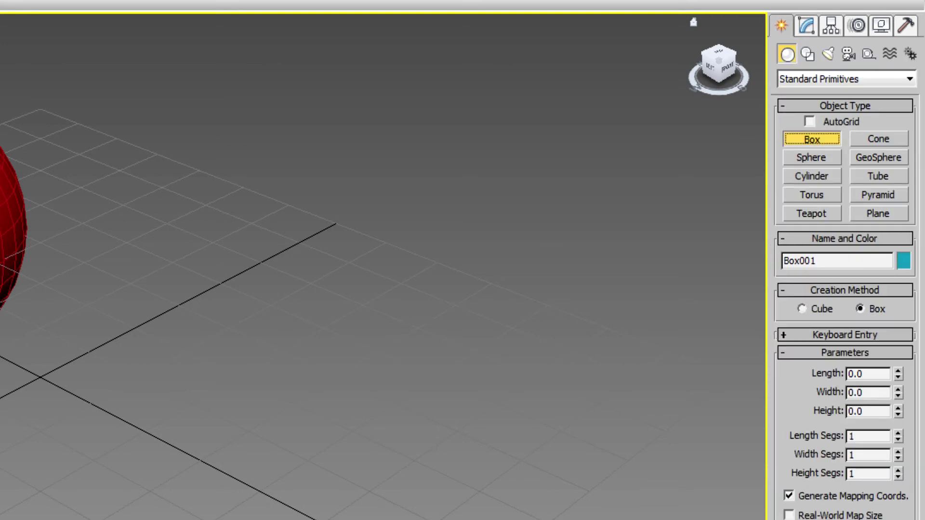
pyautogui.moveTo(0, 501); pyautogui.dragTo(85, 519)
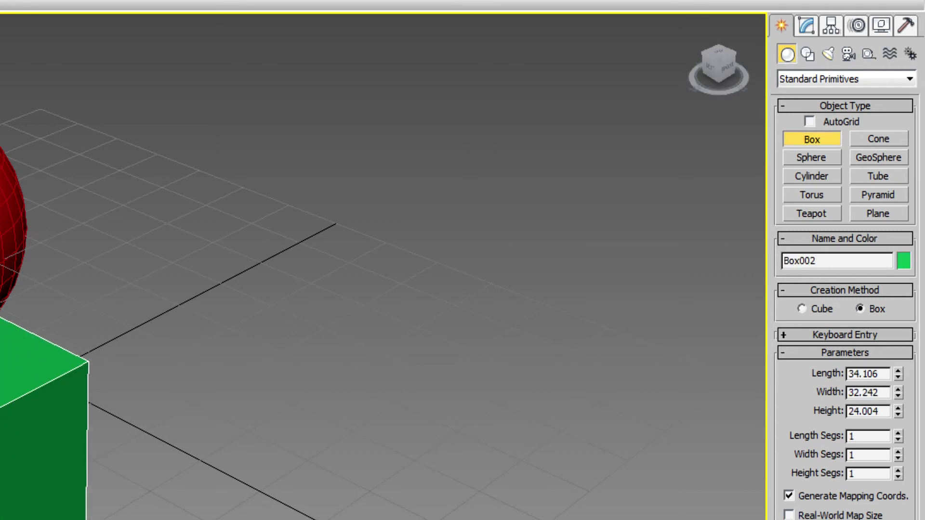
# Step: Divide the new box into 2 length, 3 width and 2 height segments
pyautogui.click(897, 432)
pyautogui.click(898, 451)
pyautogui.click(898, 470)
pyautogui.click(898, 452)
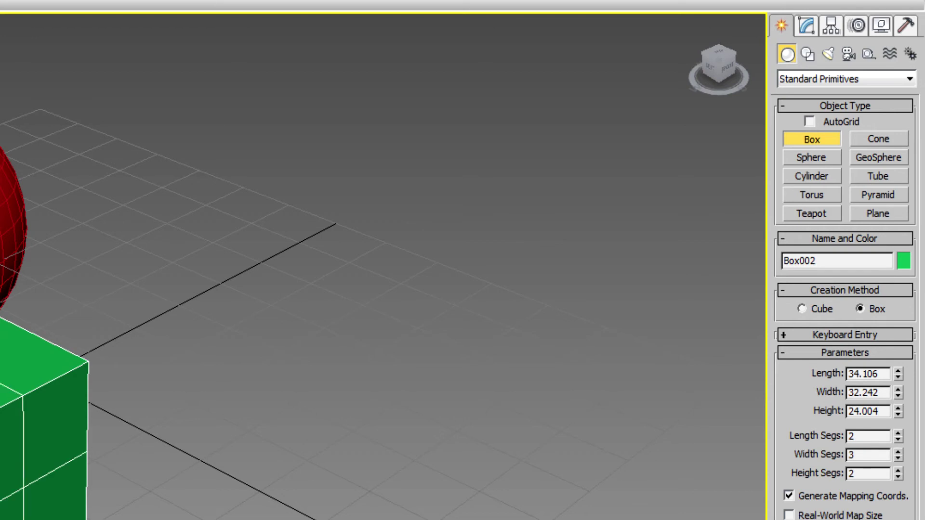
# Step: Enlarge the new box to about 35.8 length, 39.7 width and 25.4 height, and finish creating it
pyautogui.moveTo(898, 374); pyautogui.dragTo(898, 387)
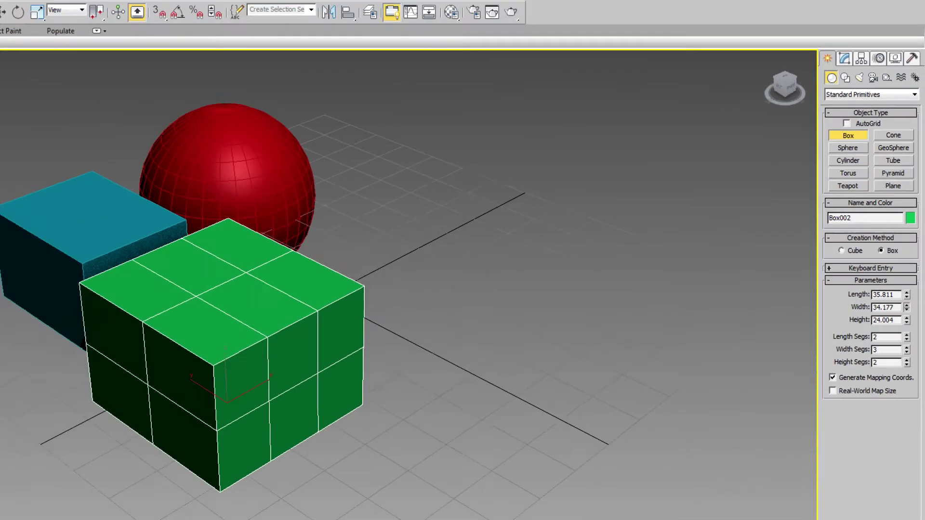
pyautogui.moveTo(906, 304); pyautogui.dragTo(910, 283)
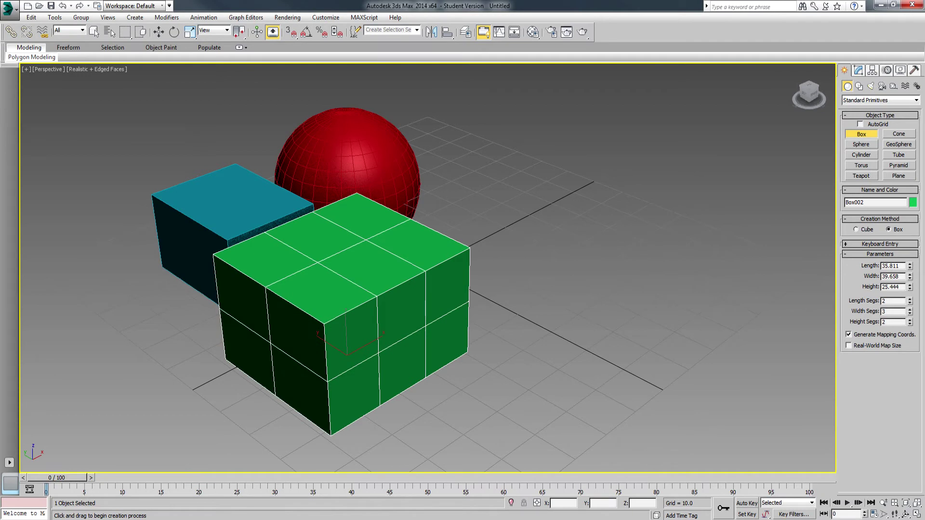
pyautogui.press('w')
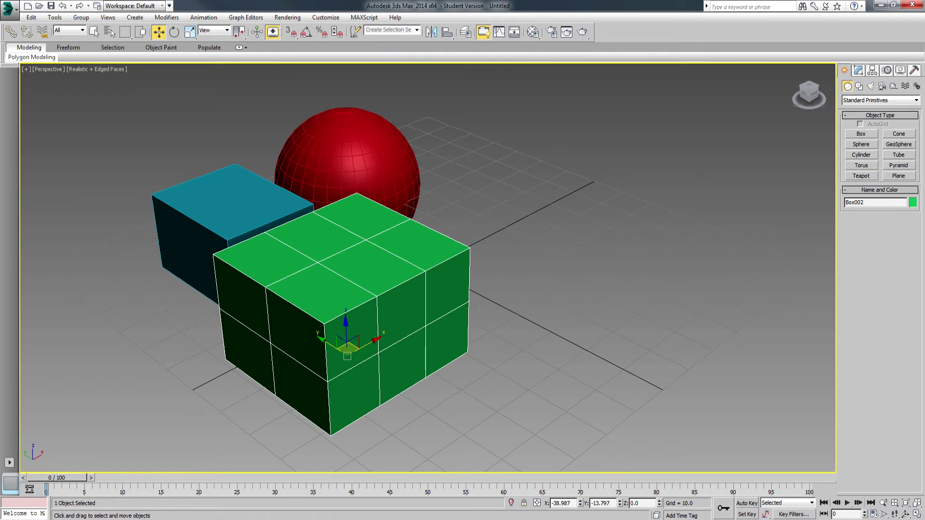
# Step: Show the green box's parameters for modification and select the sphere to show its parameters instead
pyautogui.click(348, 157)
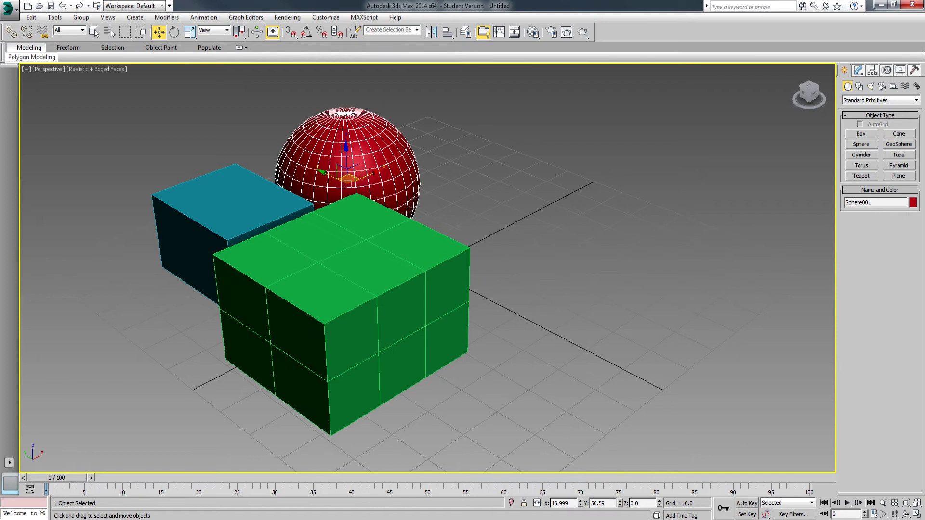
pyautogui.click(347, 354)
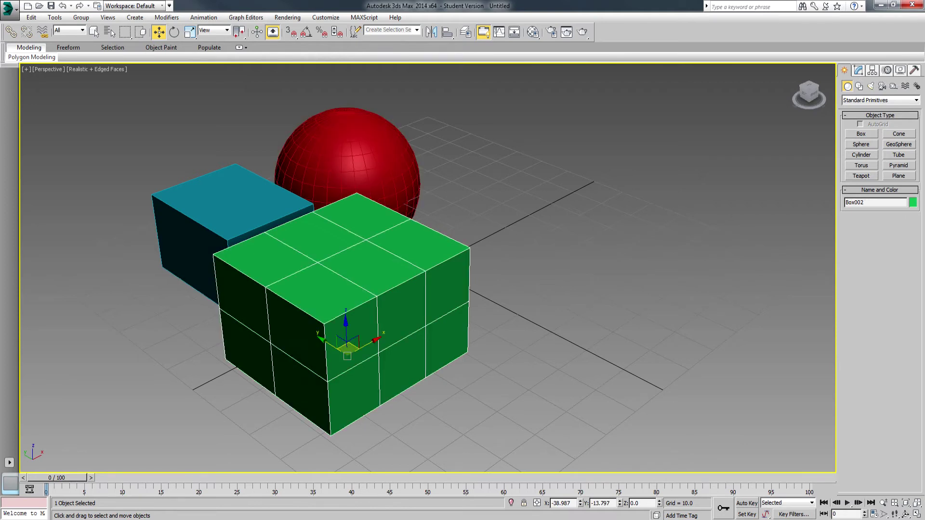
pyautogui.click(857, 70)
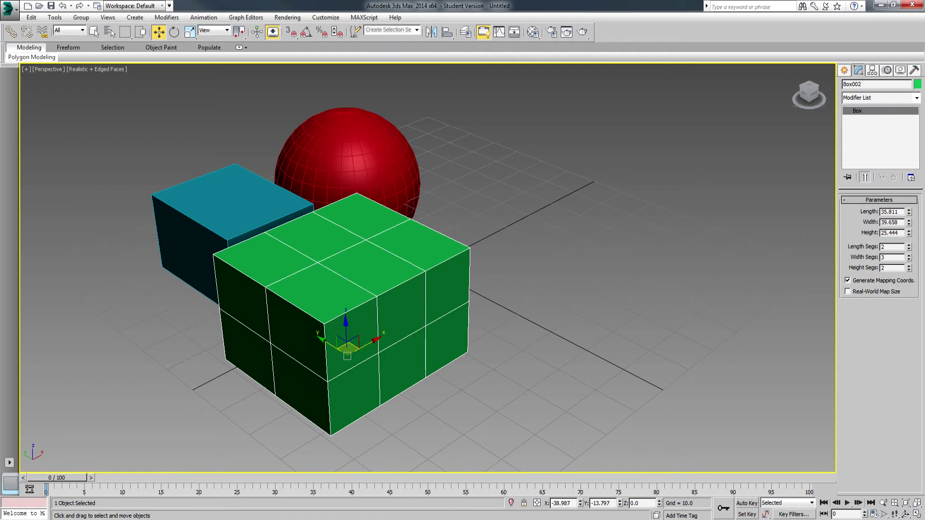
pyautogui.click(348, 154)
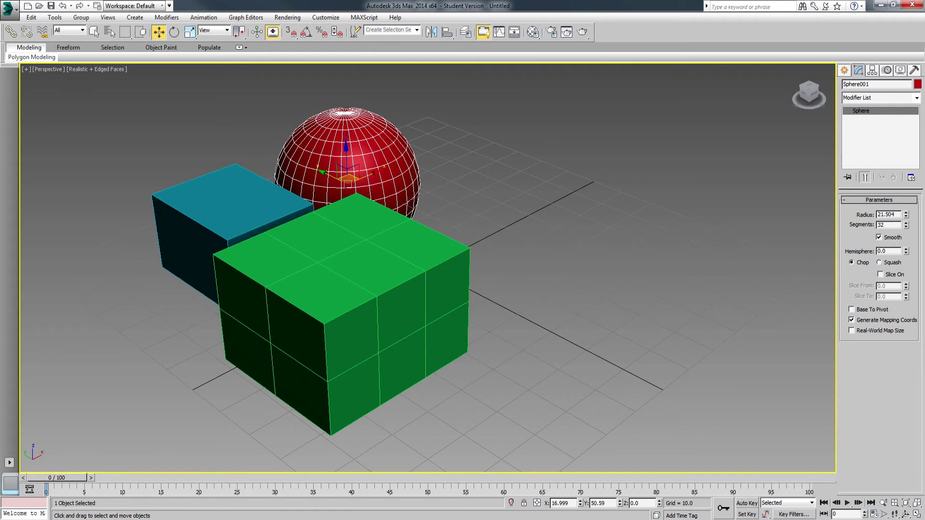
# Step: Lower the sphere's segments to 11
pyautogui.click(906, 227)
pyautogui.click(906, 227)
pyautogui.click(906, 227)
pyautogui.click(906, 227)
pyautogui.click(906, 227)
pyautogui.click(906, 227)
pyautogui.click(906, 227)
pyautogui.click(906, 227)
pyautogui.moveTo(906, 234); pyautogui.dragTo(906, 241)
# Step: Examine the coarse sphere from close up and raise its segments to 36
pyautogui.click(883, 502)
pyautogui.moveTo(351, 164); pyautogui.dragTo(351, 116)
pyautogui.click(906, 514)
pyautogui.moveTo(458, 269); pyautogui.dragTo(328, 279)
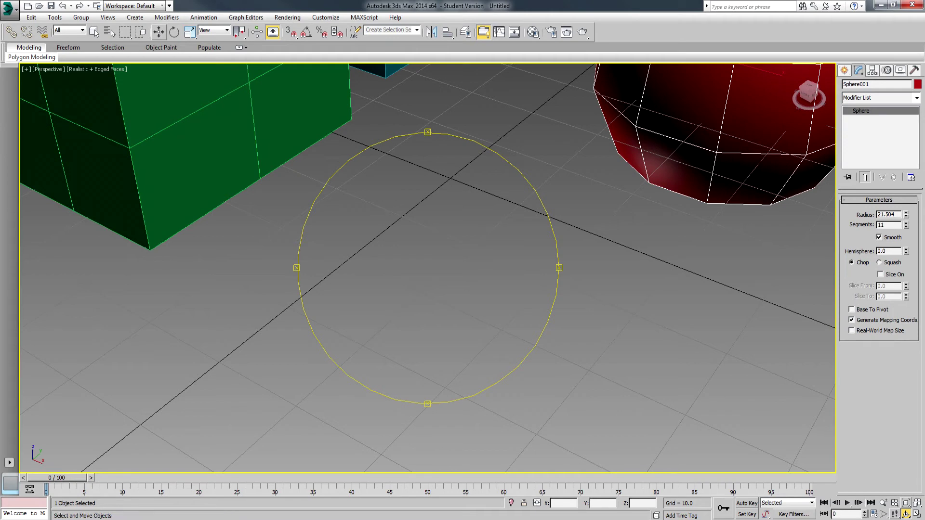
pyautogui.click(158, 32)
pyautogui.click(906, 514)
pyautogui.moveTo(462, 309); pyautogui.dragTo(532, 231)
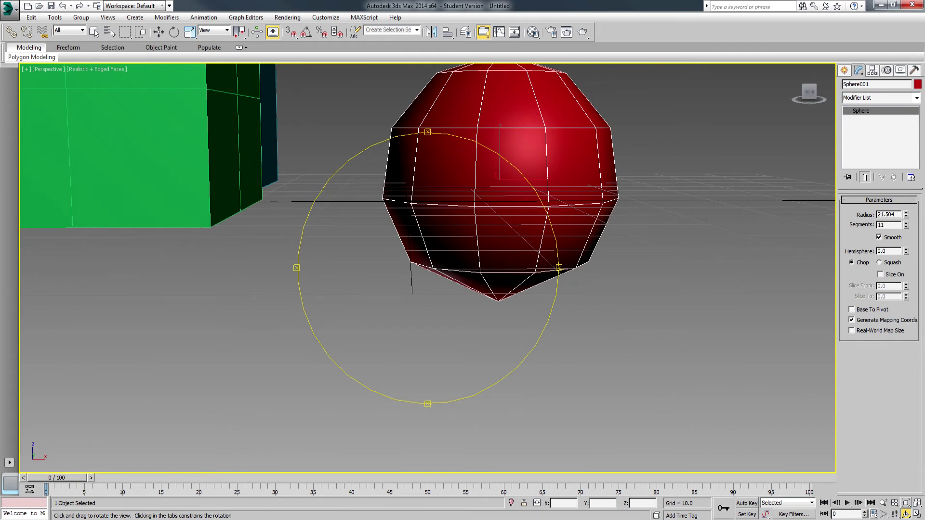
pyautogui.moveTo(906, 223); pyautogui.dragTo(906, 184)
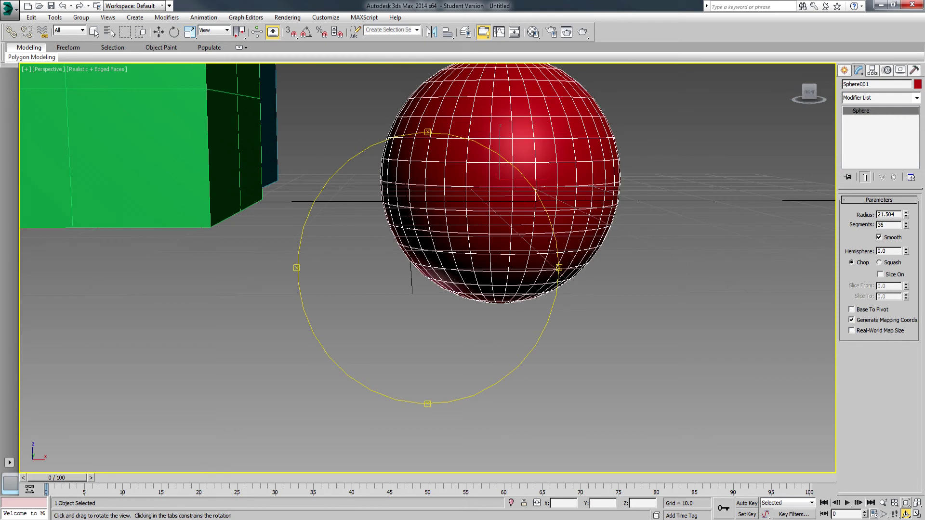
# Step: Select the green box and the blue box in turn, and hide the grid in the perspective view
pyautogui.keyDown('alt'); pyautogui.moveTo(433, 270); pyautogui.dragTo(374, 307, button='middle'); pyautogui.keyUp('alt')
pyautogui.click(883, 503)
pyautogui.moveTo(482, 241); pyautogui.dragTo(481, 318)
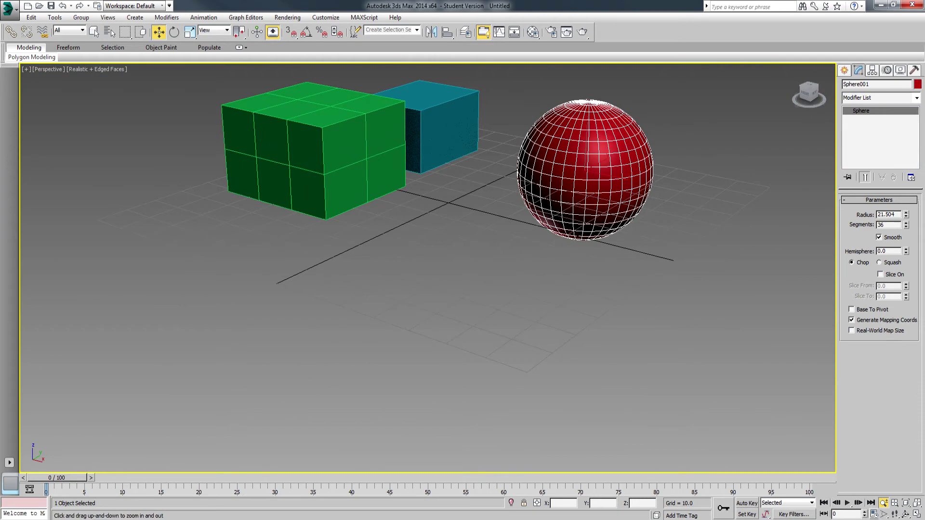
pyautogui.click(159, 32)
pyautogui.click(285, 140)
pyautogui.click(446, 125)
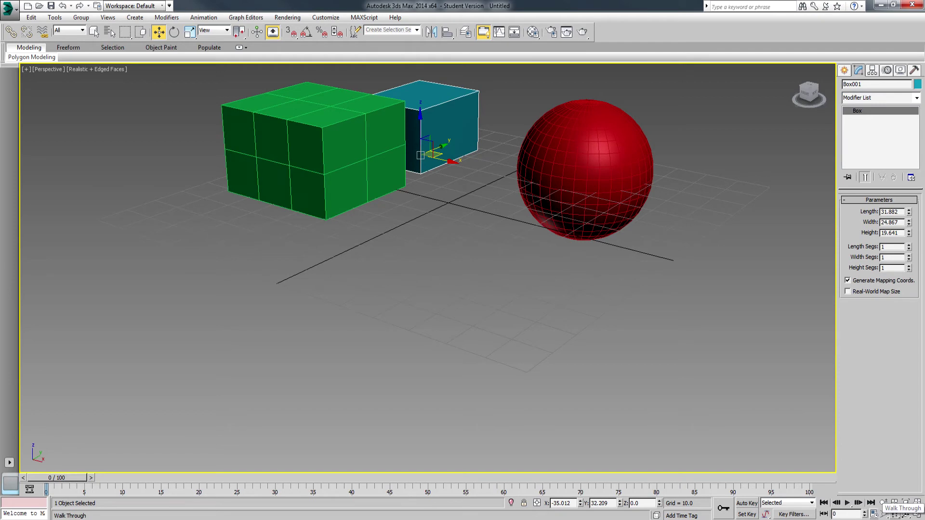
pyautogui.click(896, 514)
pyautogui.moveTo(428, 268); pyautogui.dragTo(469, 199)
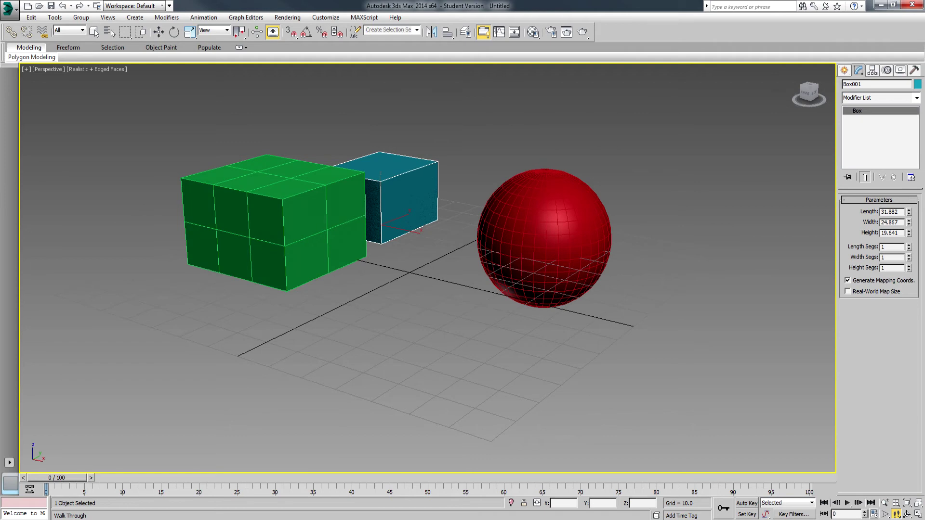
pyautogui.click(158, 32)
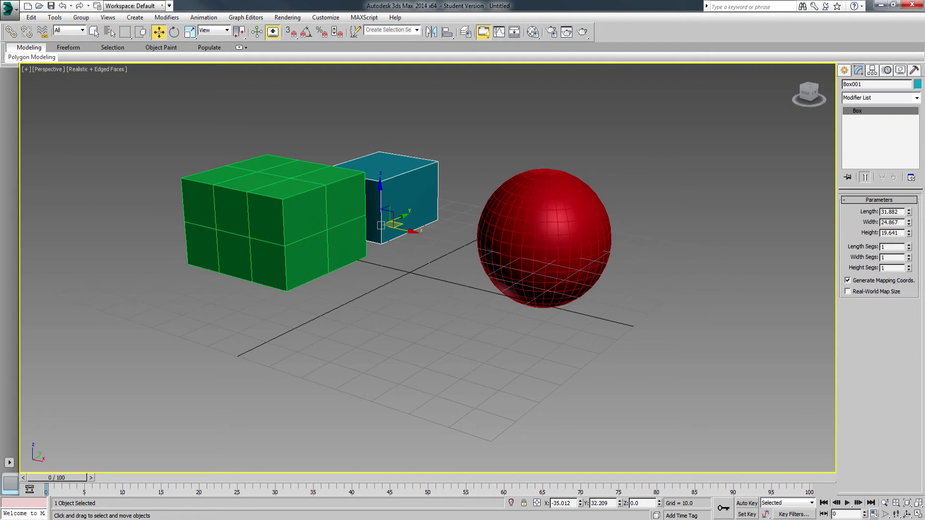
pyautogui.press('g')
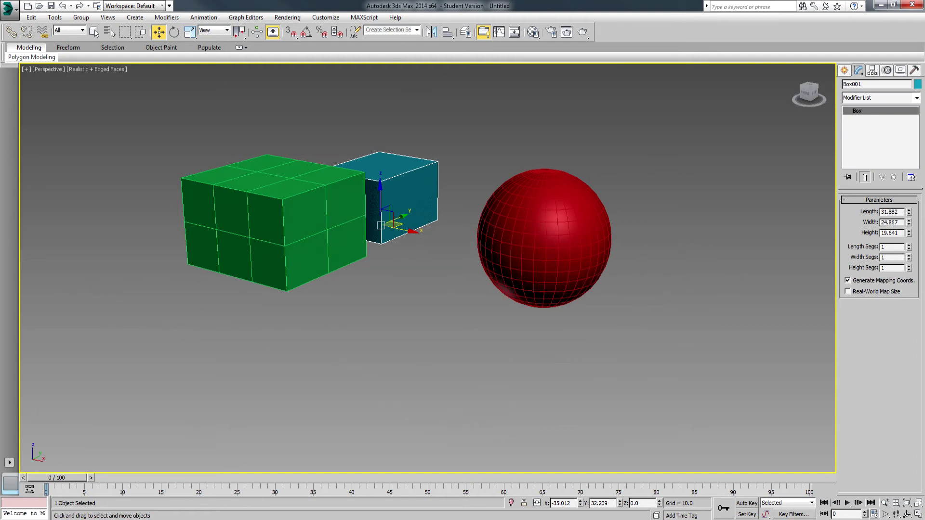
# Step: Create a cylinder of about 13.9 radius and 17.8 height in front of the boxes and the sphere
pyautogui.click(844, 71)
pyautogui.click(861, 155)
pyautogui.moveTo(417, 339); pyautogui.dragTo(474, 341)
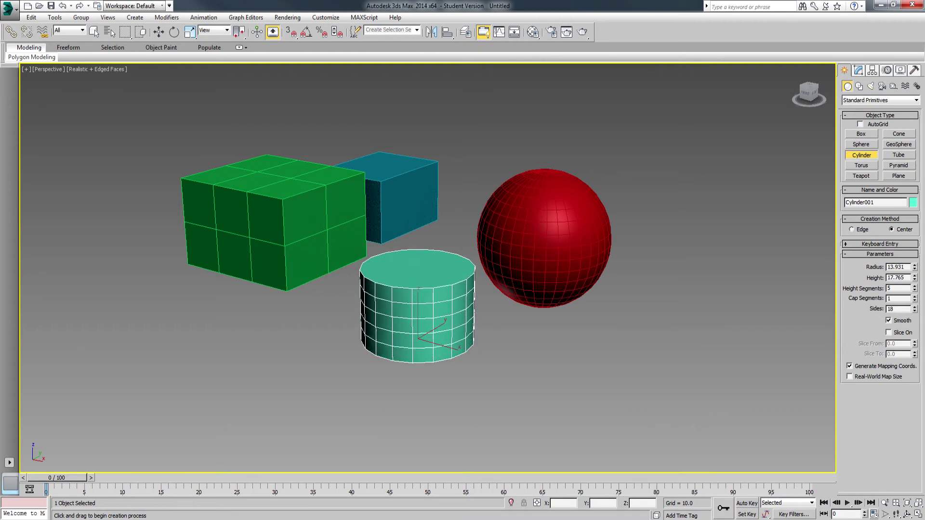
# Step: Set the cylinder to 4 height segments, 1 cap segment and 19 sides
pyautogui.moveTo(914, 289); pyautogui.dragTo(914, 286)
pyautogui.moveTo(908, 130); pyautogui.dragTo(908, 135)
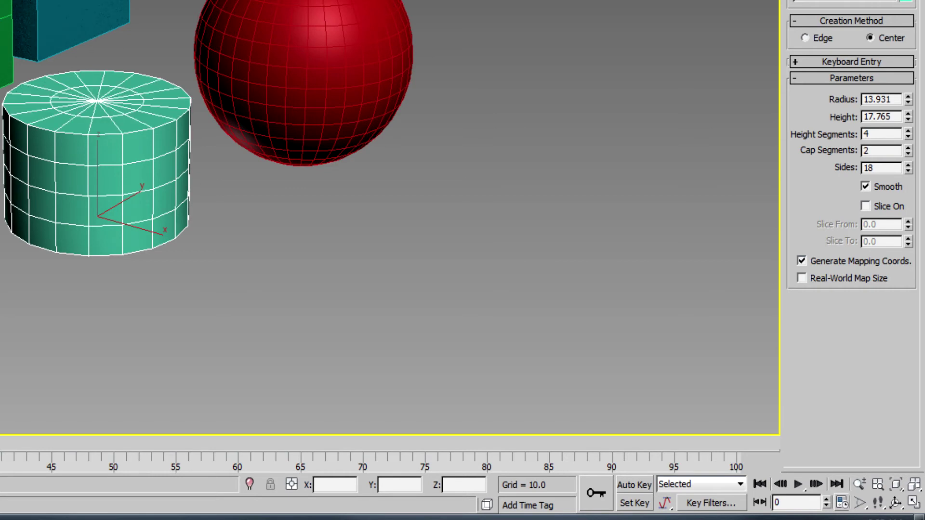
pyautogui.click(908, 165)
pyautogui.click(908, 165)
pyautogui.click(908, 165)
pyautogui.click(908, 165)
pyautogui.click(908, 171)
pyautogui.click(908, 171)
pyautogui.click(908, 171)
pyautogui.click(908, 171)
pyautogui.write('19')
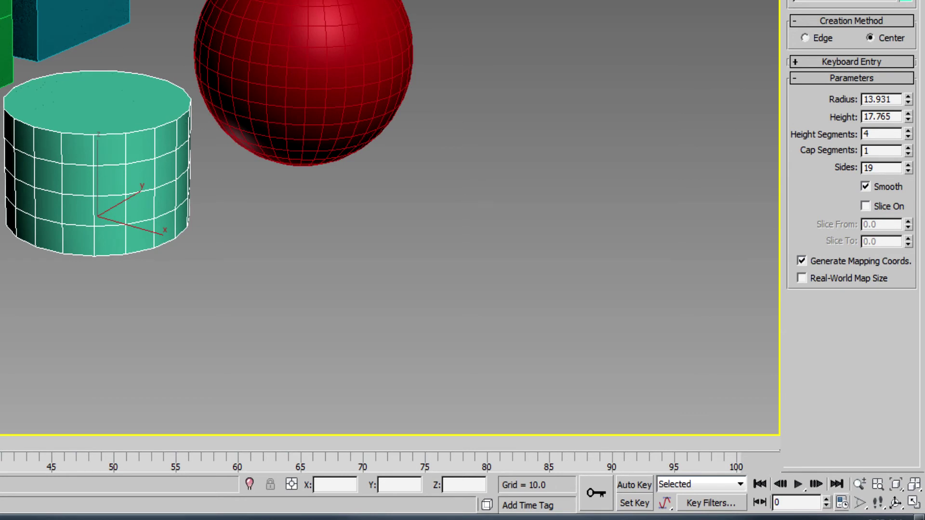
# Step: Try slicing the cylinder with Slice From at 356, and switch slicing off again
pyautogui.click(866, 207)
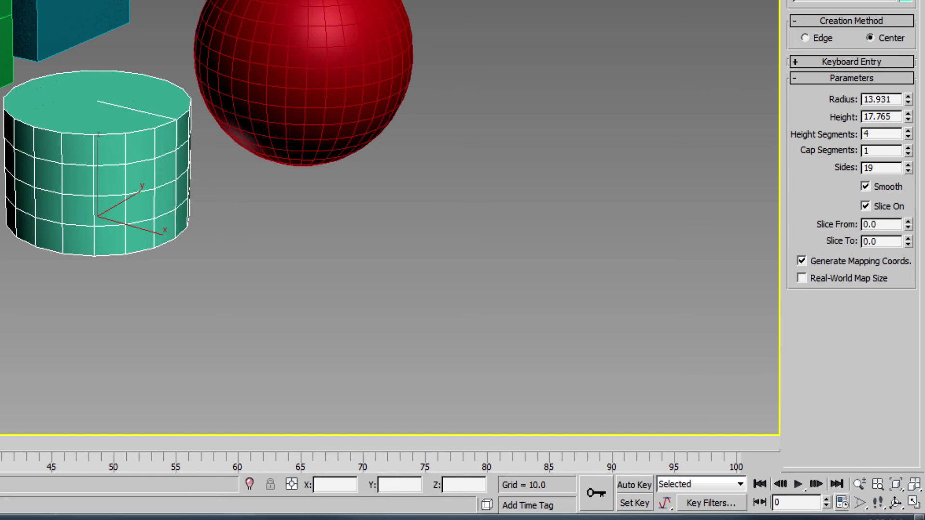
pyautogui.moveTo(907, 224); pyautogui.dragTo(908, 161)
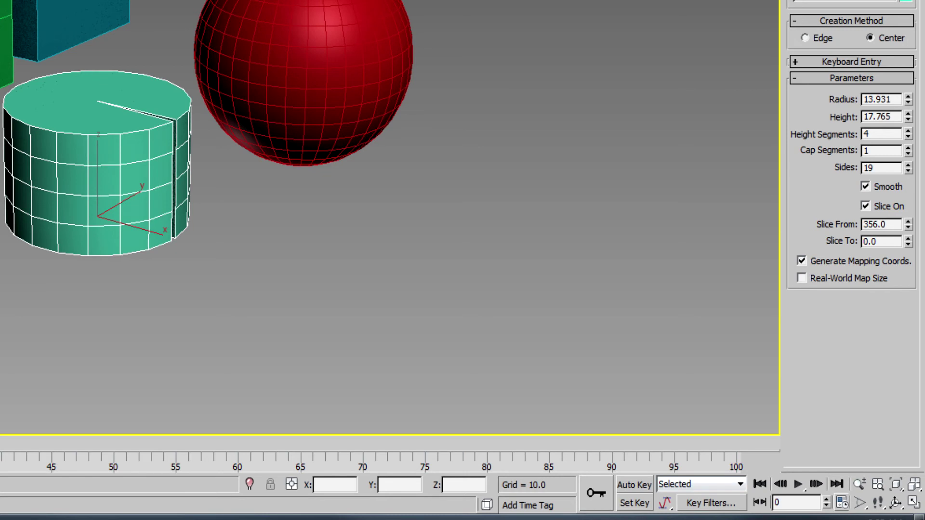
pyautogui.click(866, 206)
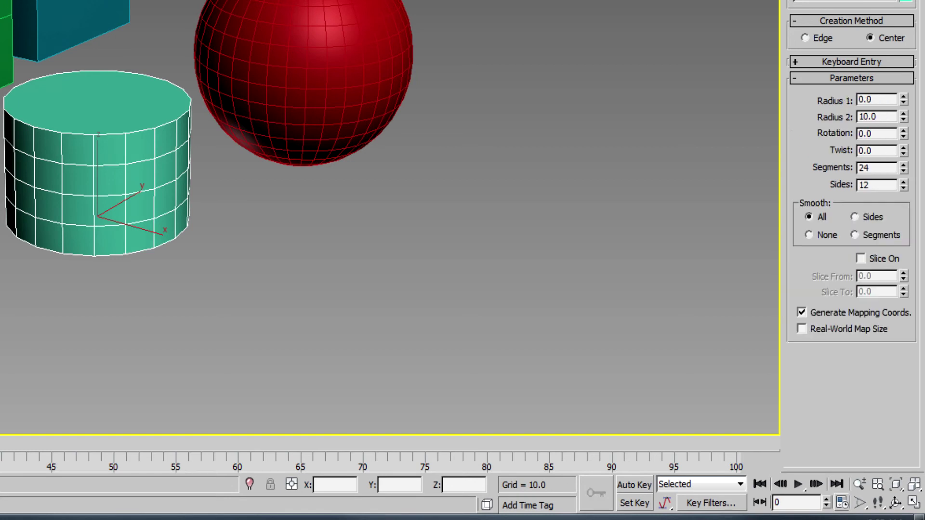
# Step: Create a torus with radii of about 24.6 and 13.7 in front of the sphere, and move the cylinder away from it
pyautogui.moveTo(277, 244); pyautogui.dragTo(470, 261)
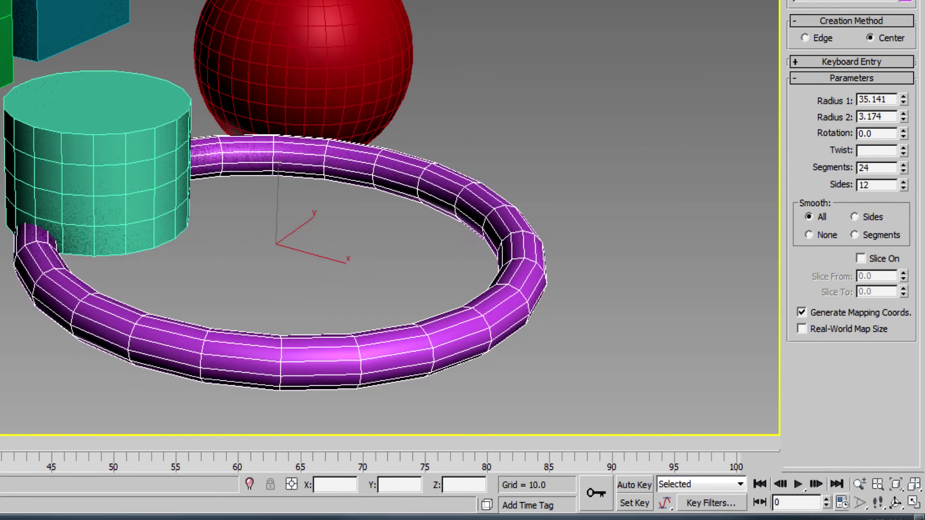
pyautogui.press('w')
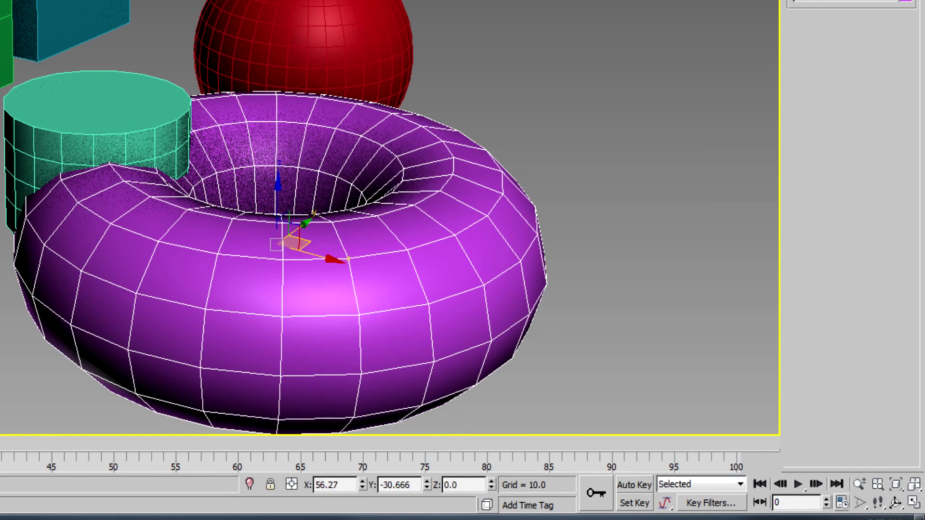
pyautogui.click(107, 147)
pyautogui.moveTo(130, 225); pyautogui.dragTo(6, 192)
# Step: Reduce the torus's radii to about 21.9 and 2.3, and set it to 9 segments and 4 sides
pyautogui.click(202, 251)
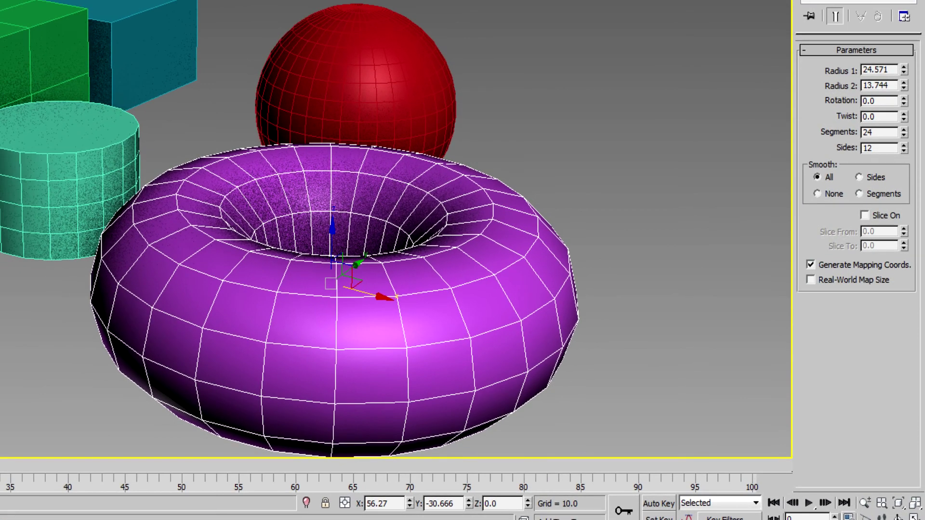
pyautogui.moveTo(903, 85); pyautogui.dragTo(904, 138)
pyautogui.moveTo(904, 86); pyautogui.dragTo(904, 134)
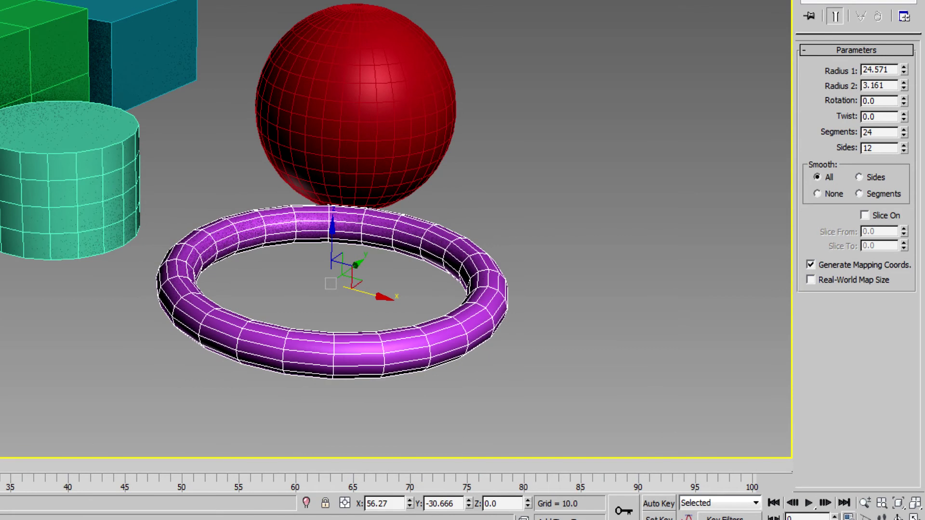
pyautogui.moveTo(904, 70)
pyautogui.mouseDown()
pyautogui.moveTo(904, 84)
pyautogui.moveTo(904, 49)
pyautogui.moveTo(904, 88)
pyautogui.mouseUp()
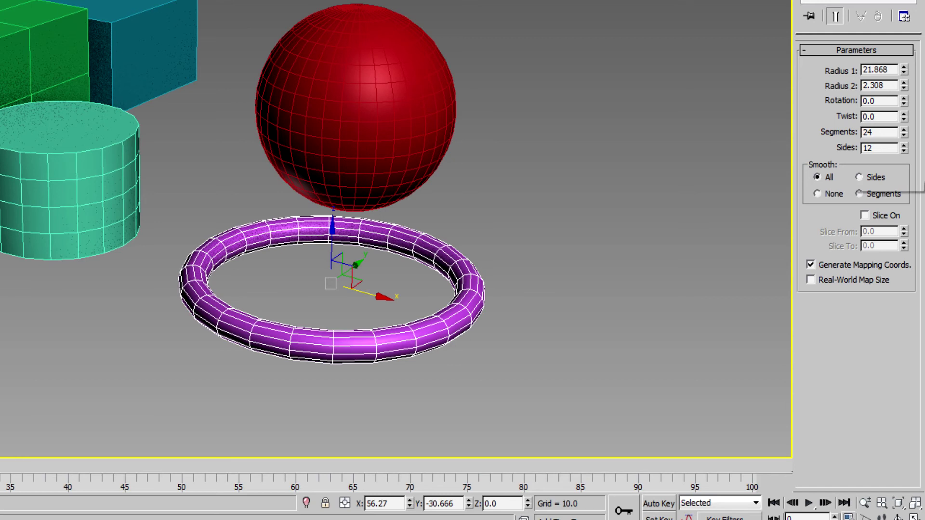
pyautogui.moveTo(904, 132); pyautogui.dragTo(904, 152)
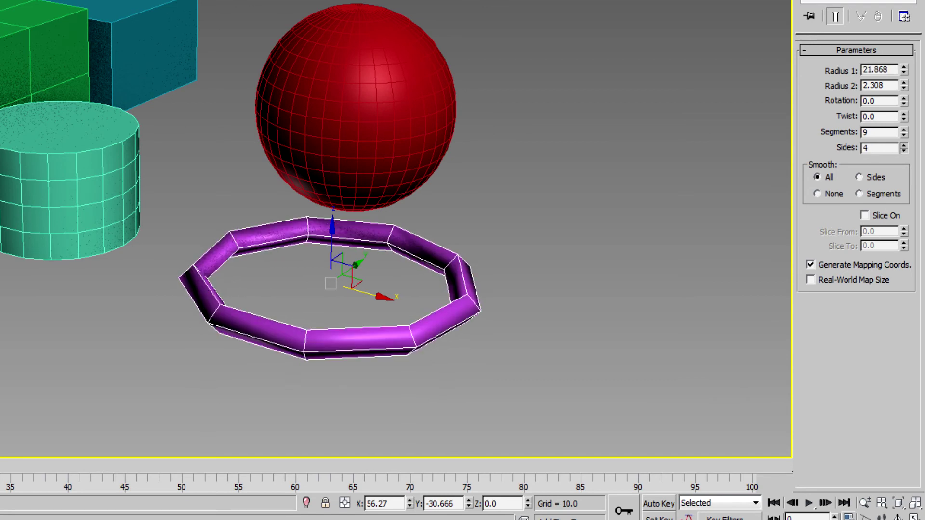
# Step: Try twisting the torus and reset its Twist to 0
pyautogui.moveTo(903, 117); pyautogui.dragTo(861, 117)
pyautogui.write('0')
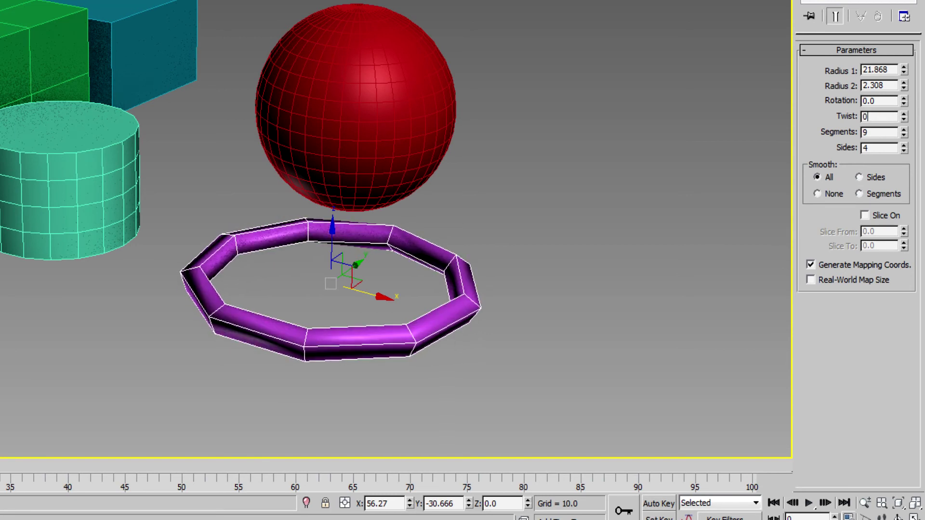
pyautogui.press('Return')
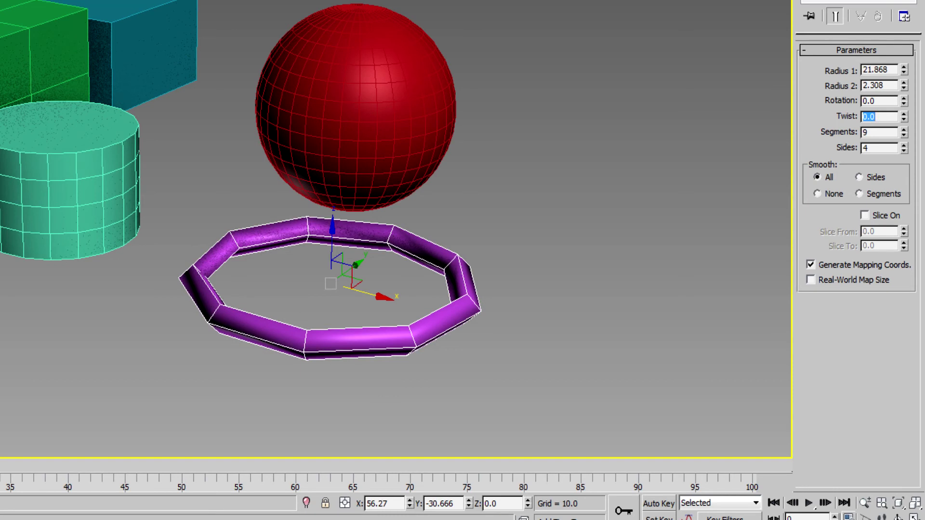
# Step: Set the torus's segments to 12
pyautogui.click(904, 130)
pyautogui.click(904, 129)
pyautogui.click(904, 129)
pyautogui.click(904, 129)
pyautogui.moveTo(903, 130); pyautogui.dragTo(903, 131)
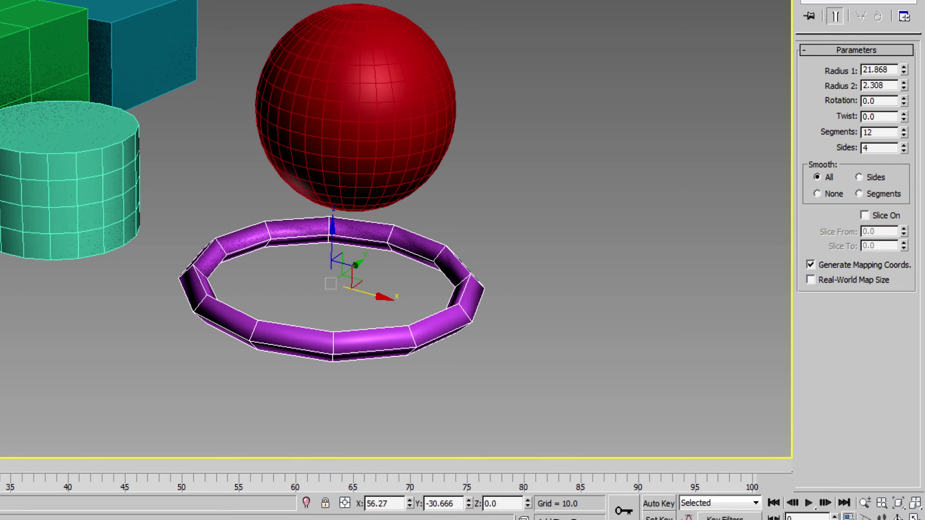
# Step: Slice the torus from 184 and set its sides to 17
pyautogui.click(865, 215)
pyautogui.moveTo(904, 231); pyautogui.dragTo(904, 208)
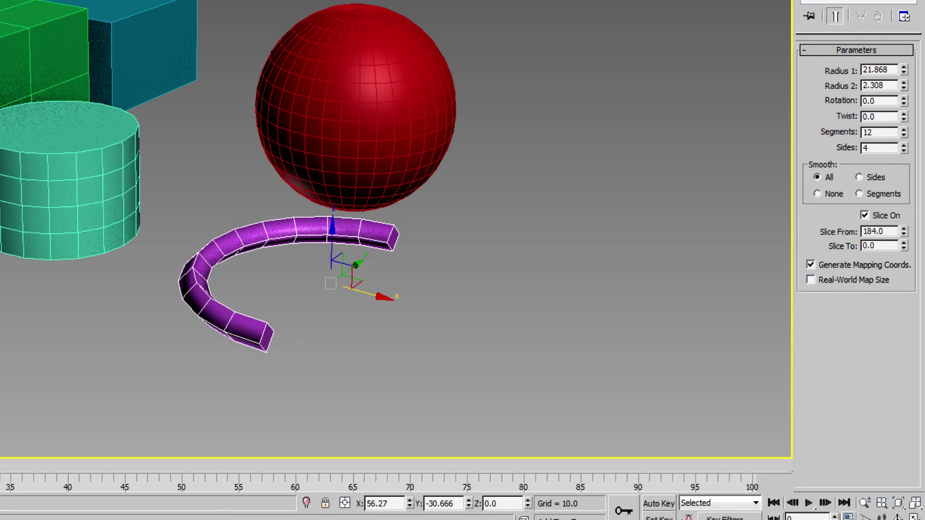
pyautogui.moveTo(904, 147); pyautogui.dragTo(904, 140)
# Step: Turn off the torus's slice to restore the full ring
pyautogui.click(898, 518)
pyautogui.moveTo(308, 173); pyautogui.dragTo(297, 214)
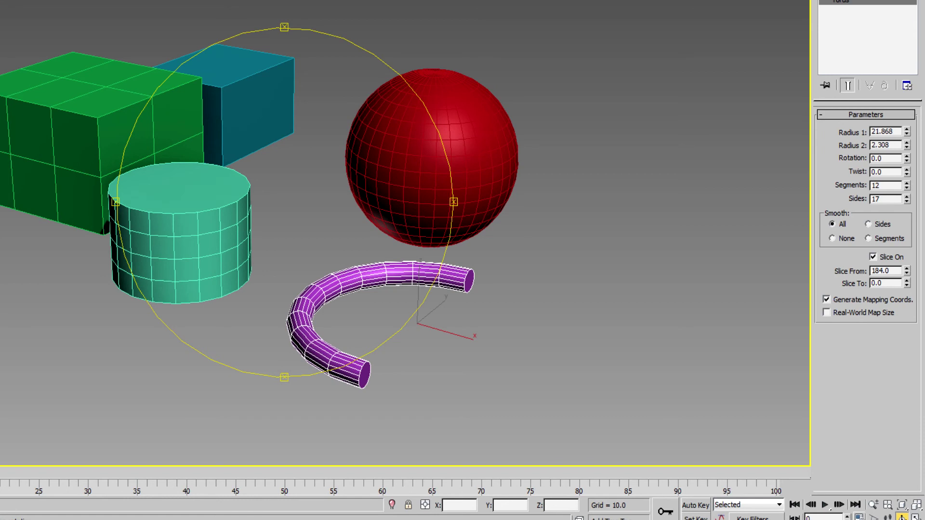
pyautogui.click(874, 258)
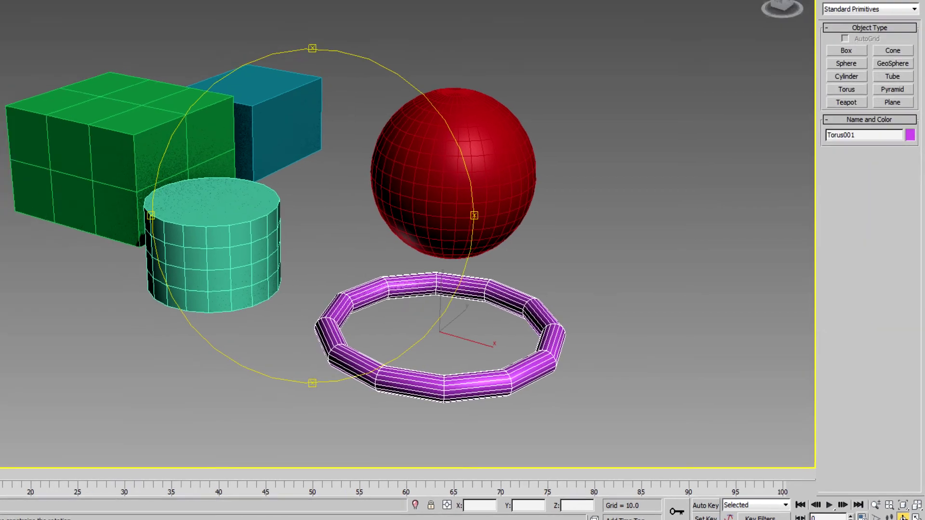
# Step: Create a teapot with a radius of about 18.5 beside the sphere
pyautogui.click(843, 84)
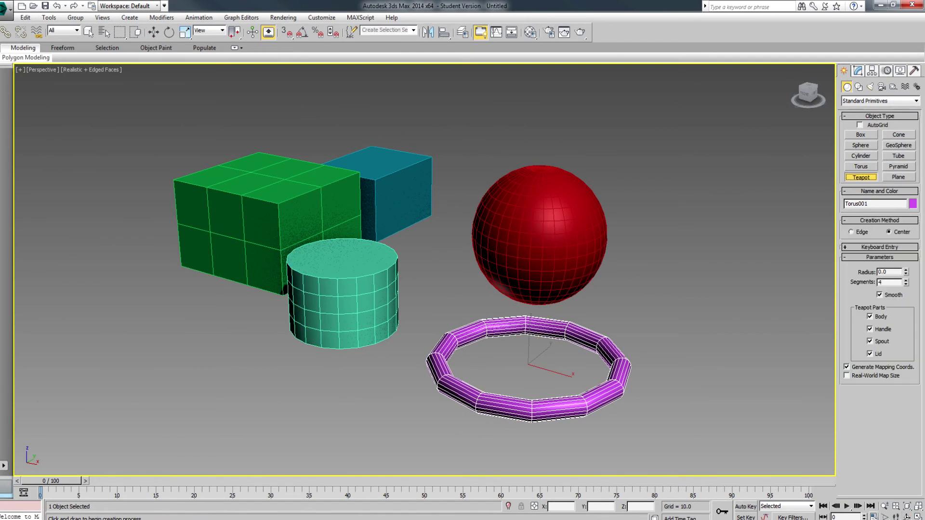
pyautogui.moveTo(634, 297); pyautogui.dragTo(701, 311)
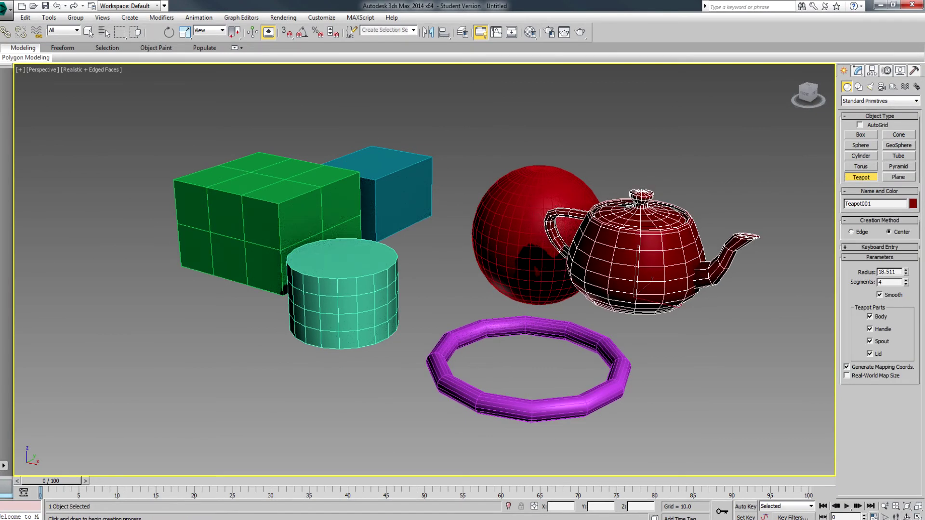
# Step: Try stretching the teapot vertically to about 175%, and scale it back down to roughly its original height
pyautogui.click(154, 32)
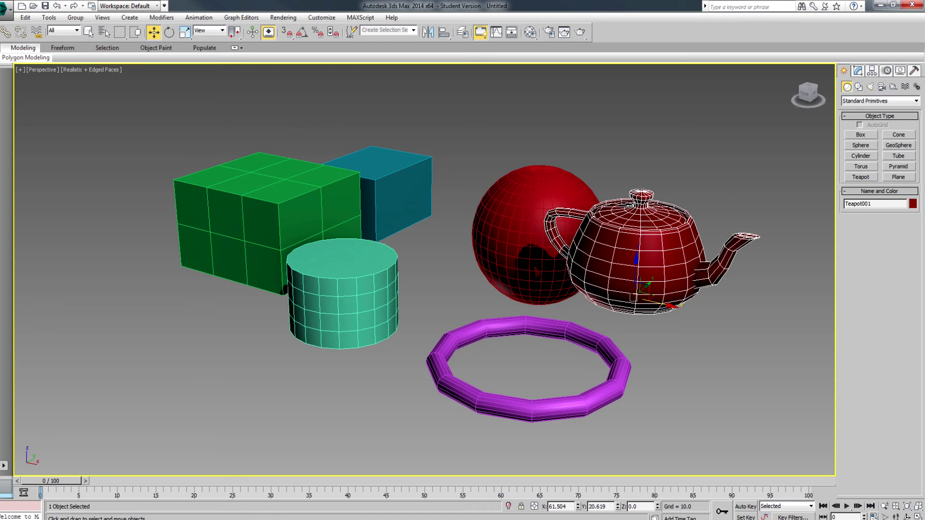
pyautogui.press('r')
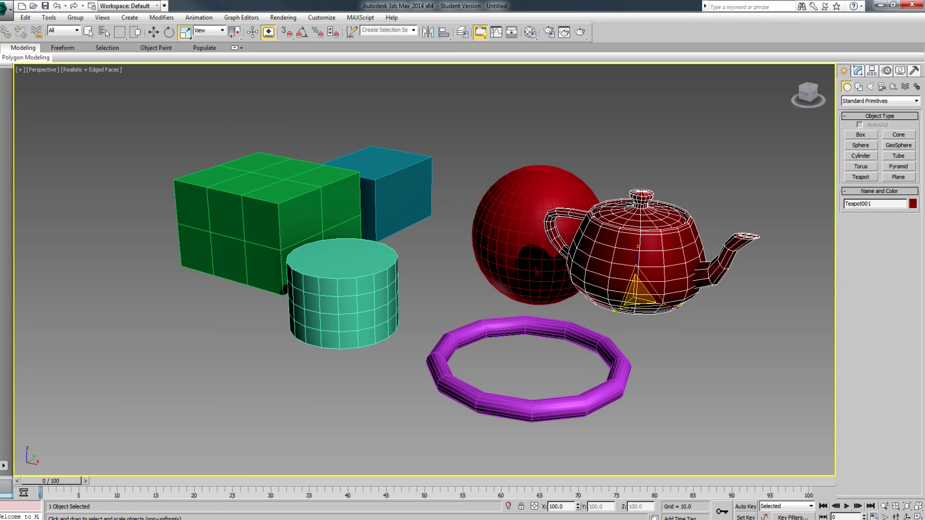
pyautogui.moveTo(637, 260); pyautogui.dragTo(637, 223)
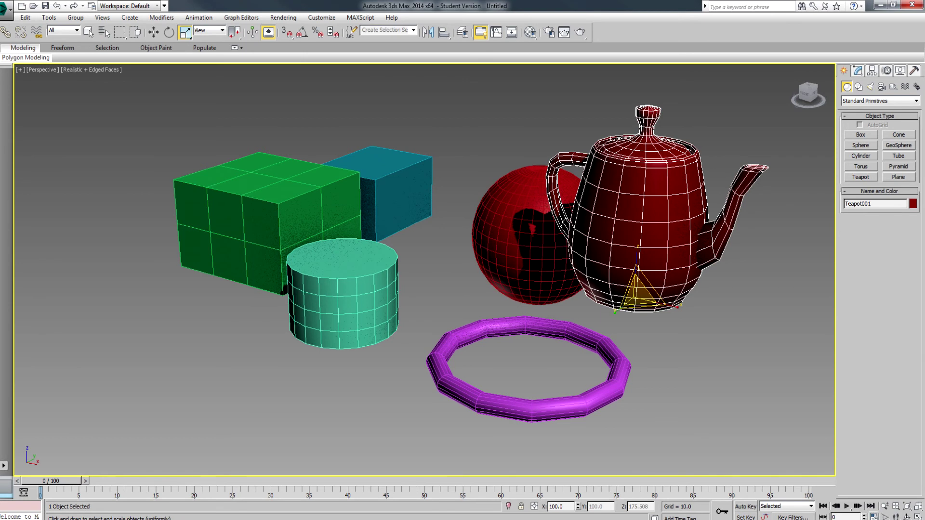
pyautogui.moveTo(637, 287); pyautogui.dragTo(637, 342)
pyautogui.press('w')
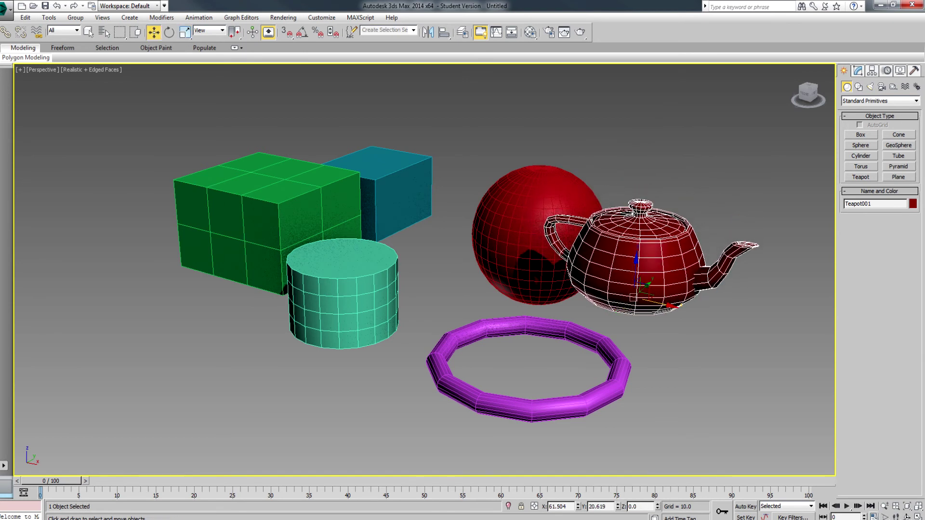
# Step: Remove the teapot's body, handle and spout, keeping only the lid
pyautogui.click(857, 71)
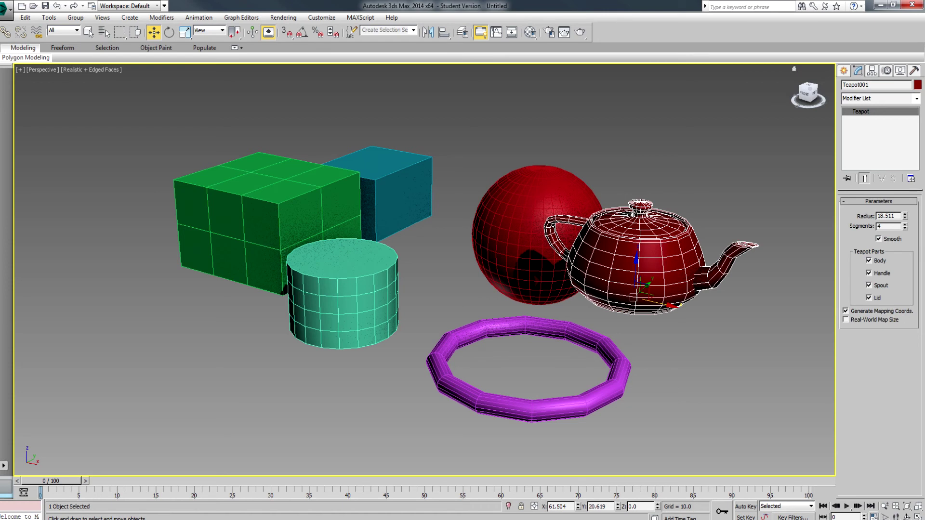
pyautogui.click(869, 261)
pyautogui.click(869, 273)
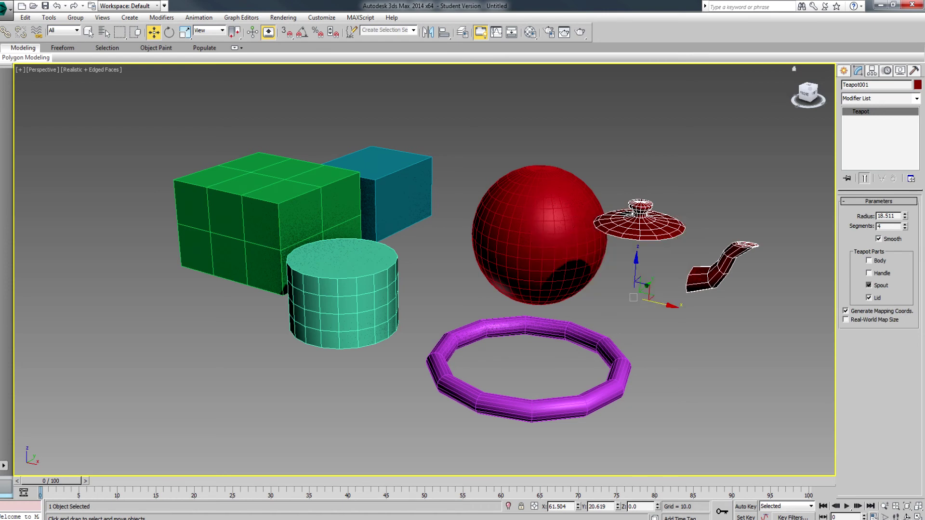
pyautogui.click(869, 285)
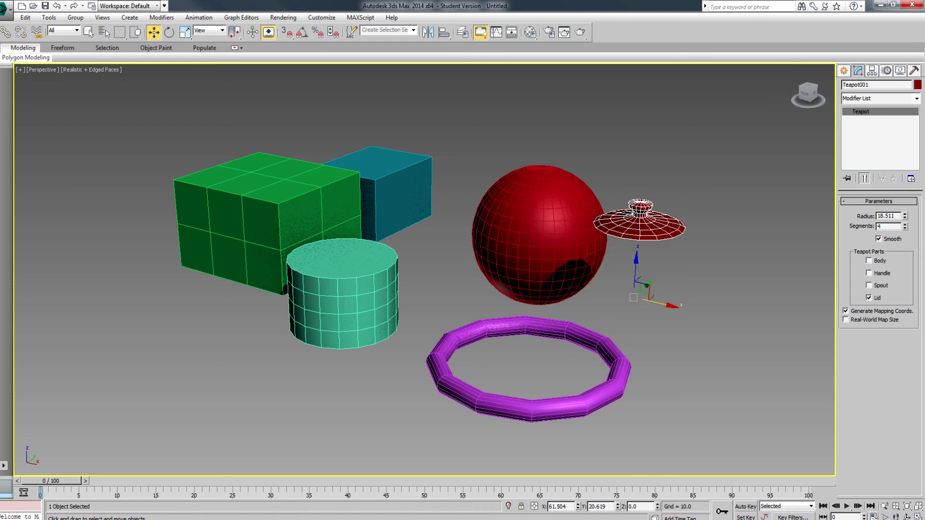
# Step: Try rotating the teapot lid by about -4.4 degrees around X and undo the rotation
pyautogui.press('e')
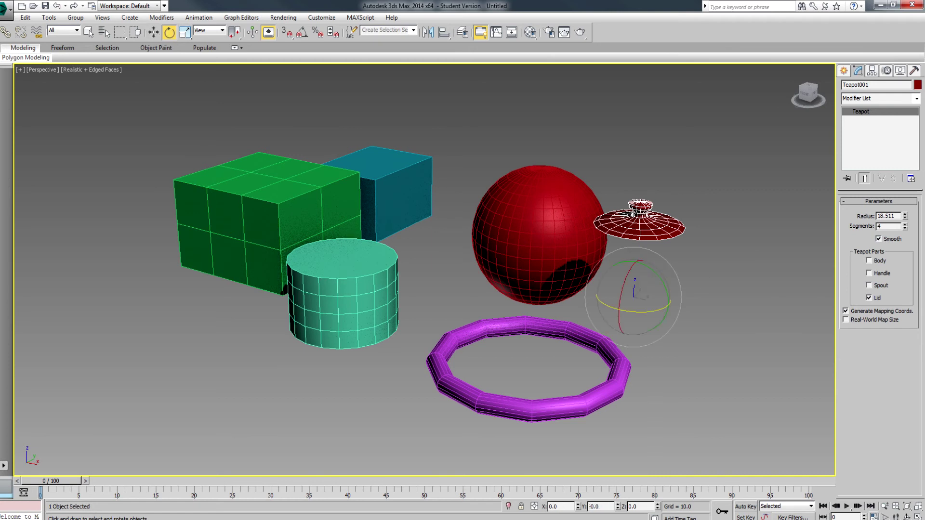
pyautogui.moveTo(628, 273); pyautogui.dragTo(622, 301)
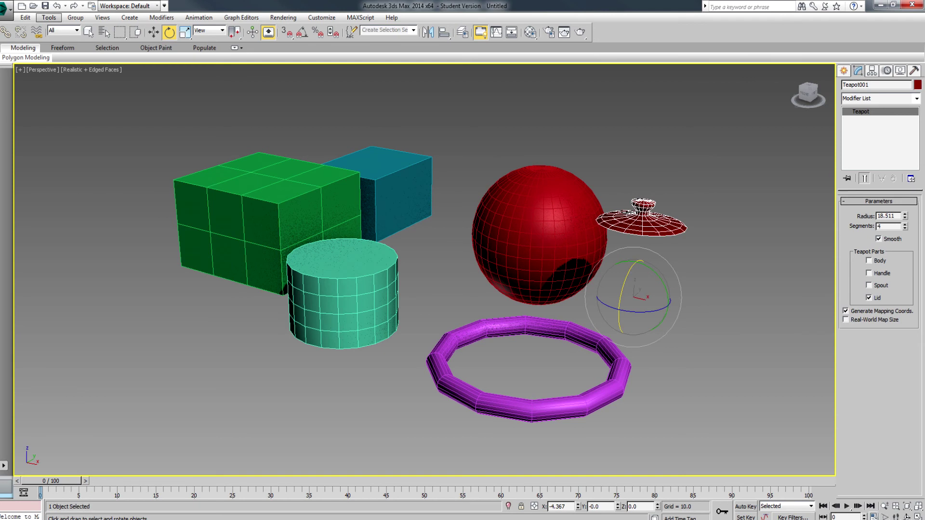
pyautogui.click(56, 6)
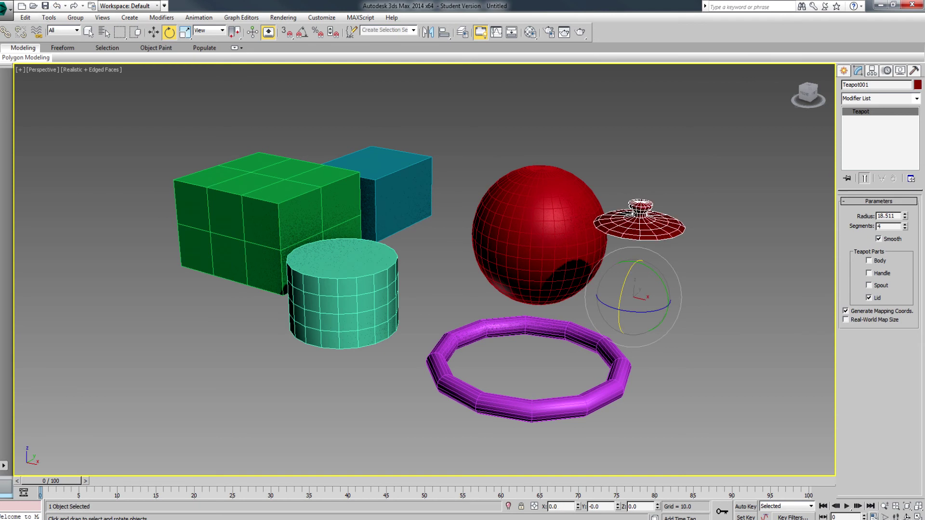
# Step: Delete the teapot lid from the scene
pyautogui.click(843, 70)
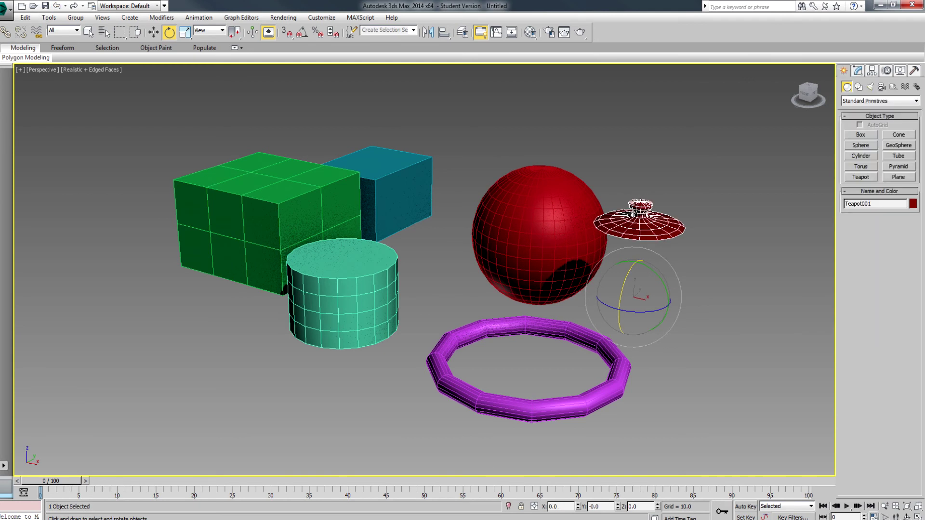
pyautogui.press('Delete')
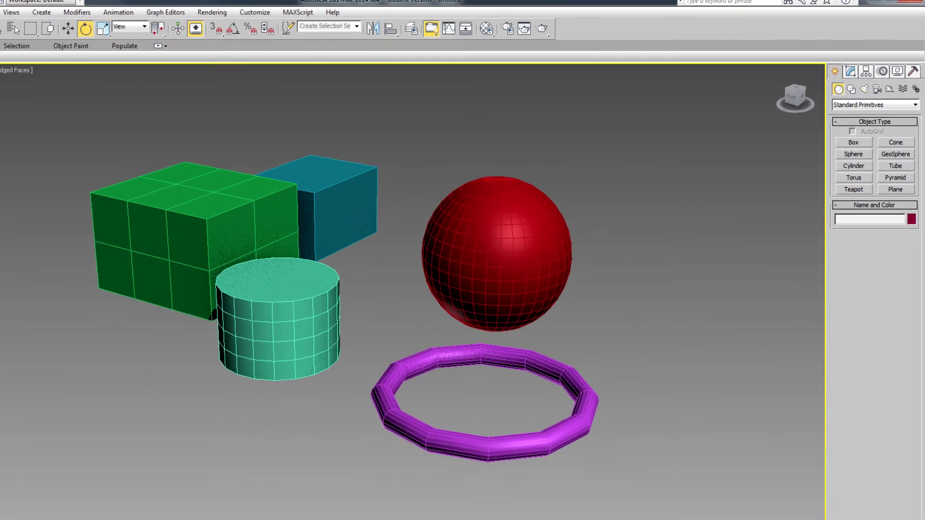
# Step: Create a pointed cone beside the sphere with a base radius of about 15.8 and a height of about 23.7
pyautogui.click(899, 135)
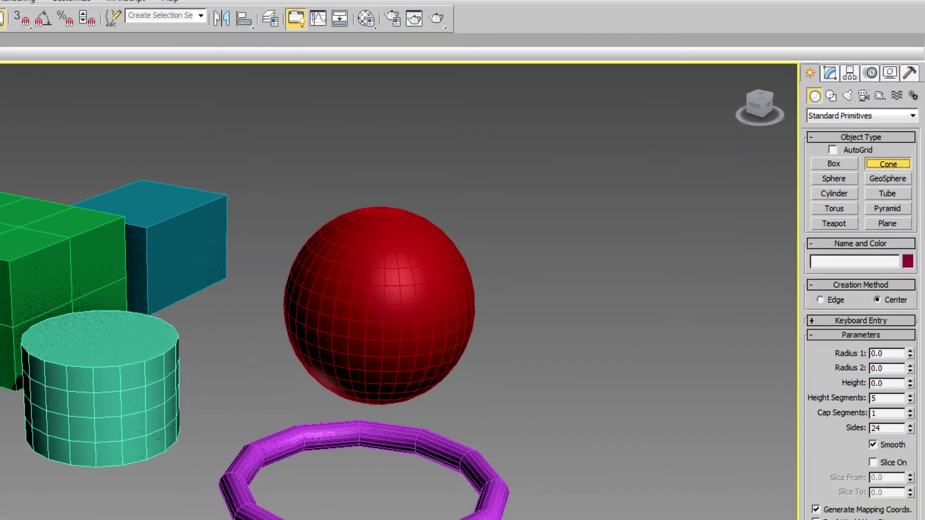
pyautogui.moveTo(522, 403); pyautogui.dragTo(604, 407)
pyautogui.click(604, 286)
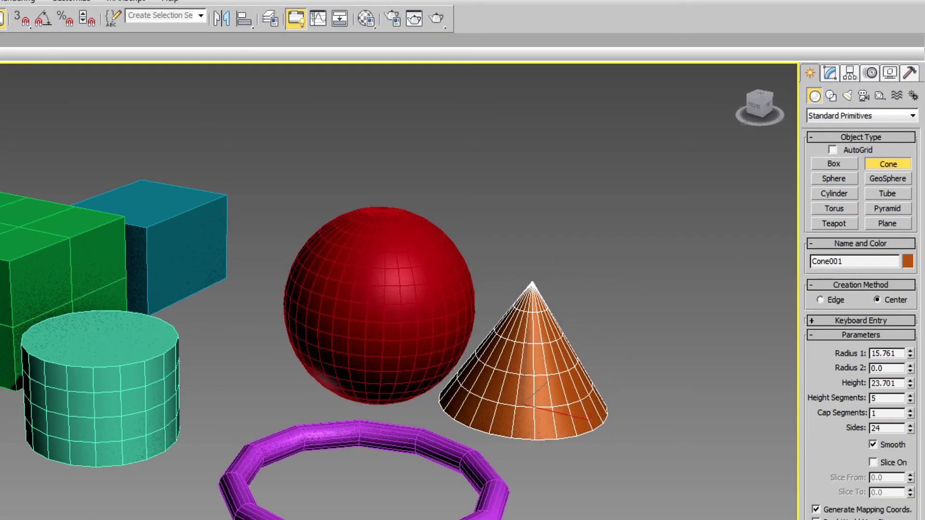
pyautogui.click(604, 381)
# Step: Reduce the cone's number of sides until it resembles a pyramid with only a few sides
pyautogui.moveTo(910, 428); pyautogui.dragTo(910, 425)
pyautogui.press('w')
pyautogui.click(414, 308)
pyautogui.click(520, 375)
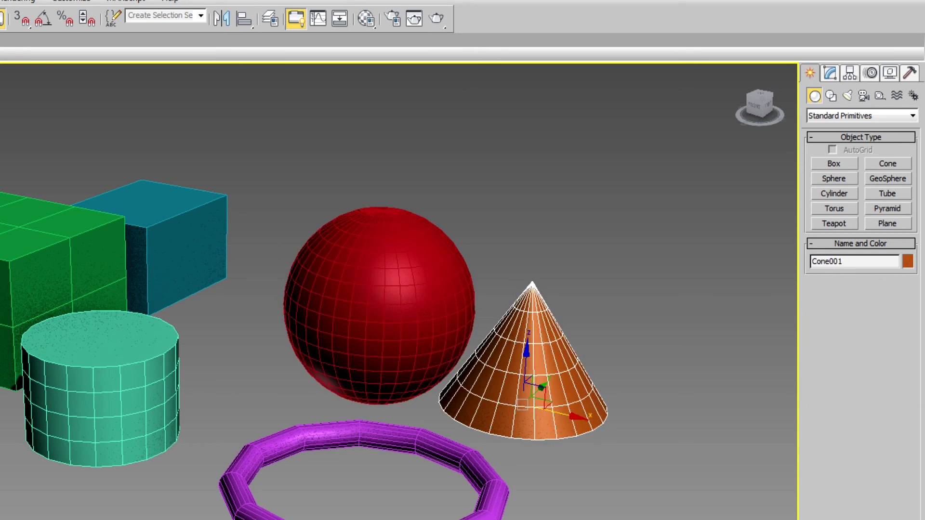
pyautogui.click(830, 73)
pyautogui.moveTo(909, 351)
pyautogui.mouseDown()
pyautogui.moveTo(909, 336)
pyautogui.moveTo(909, 365)
pyautogui.mouseUp()
# Step: Create a geosphere with a radius of about 16 in front of the cylinder
pyautogui.click(809, 74)
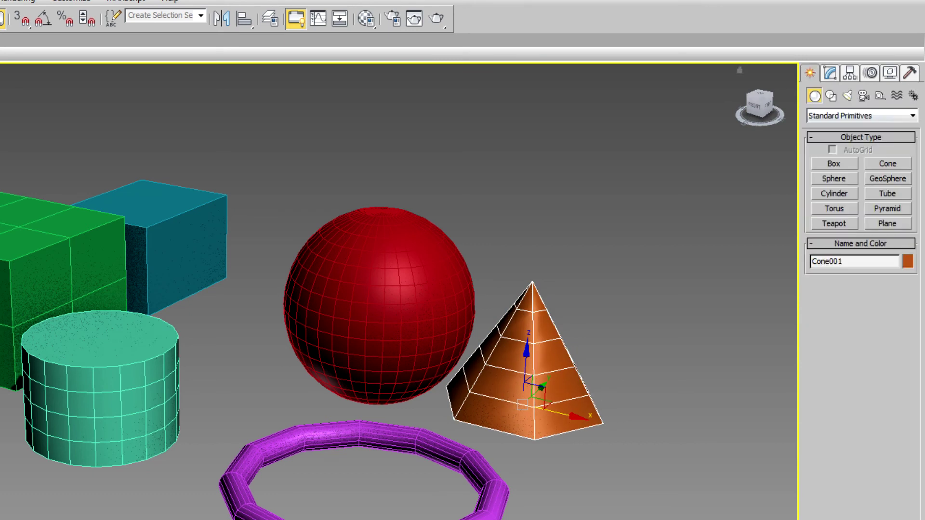
pyautogui.click(887, 179)
pyautogui.moveTo(301, 386); pyautogui.dragTo(374, 388)
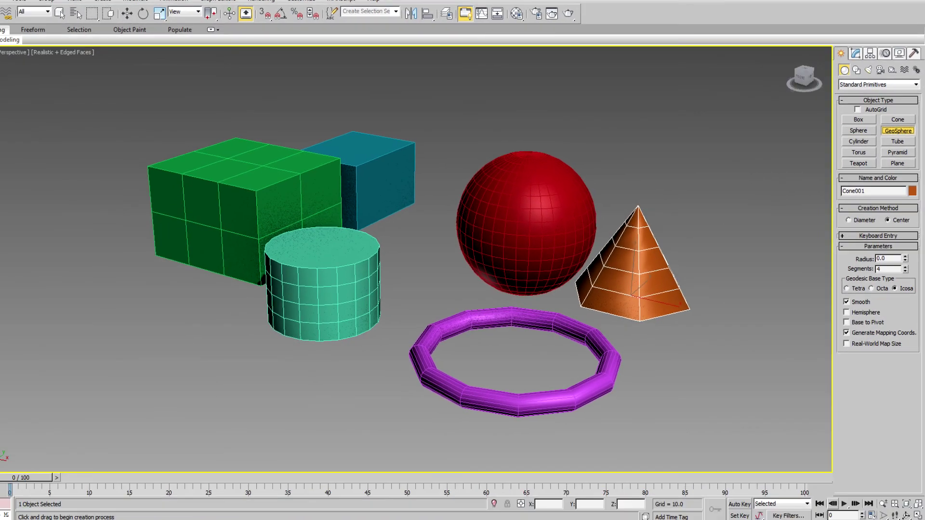
pyautogui.press('w')
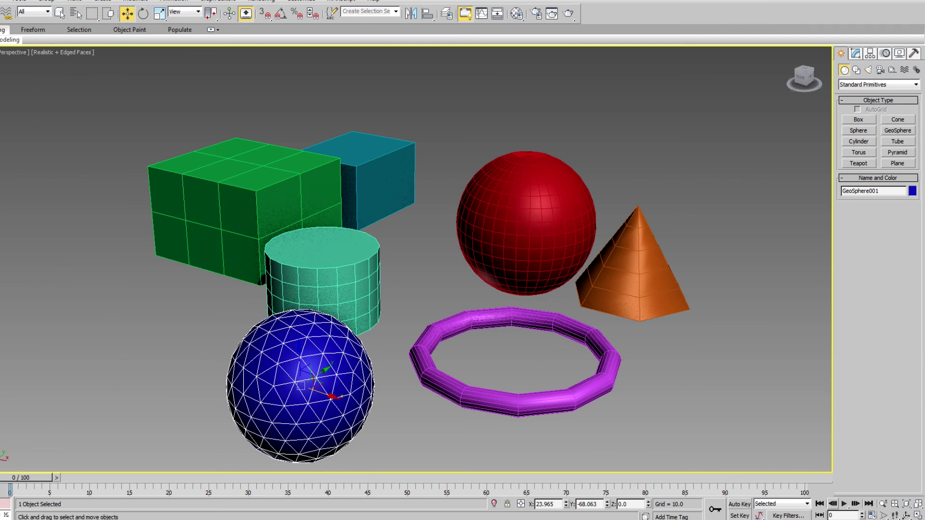
# Step: Compare the wireframe structure of the red sphere with that of the blue geosphere
pyautogui.click(526, 224)
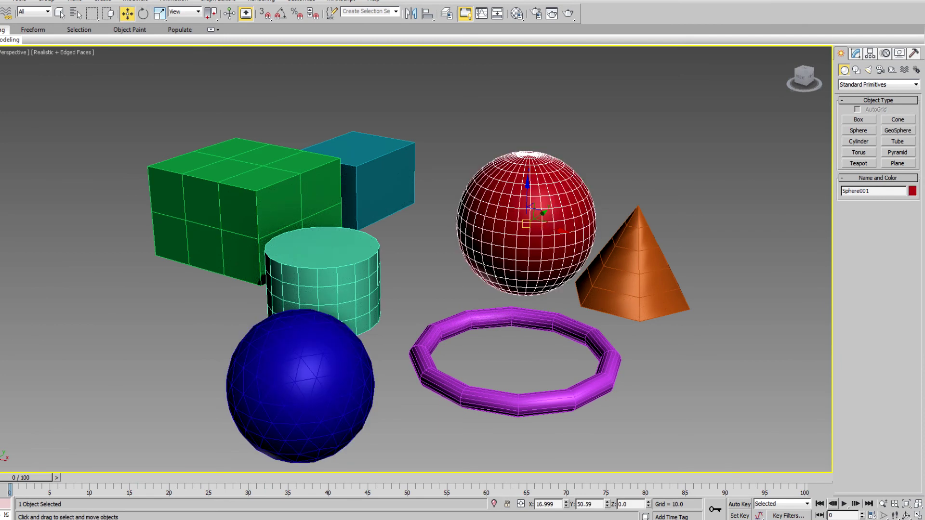
pyautogui.click(308, 381)
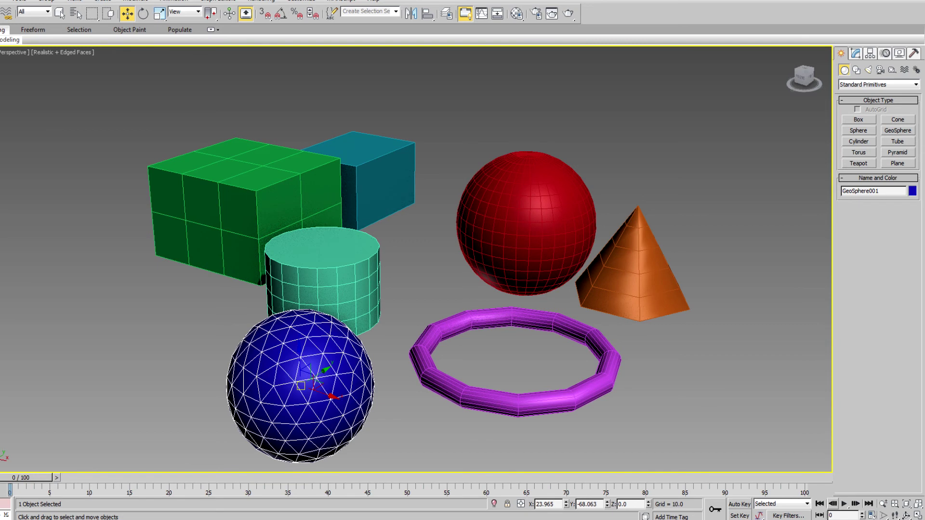
pyautogui.click(527, 223)
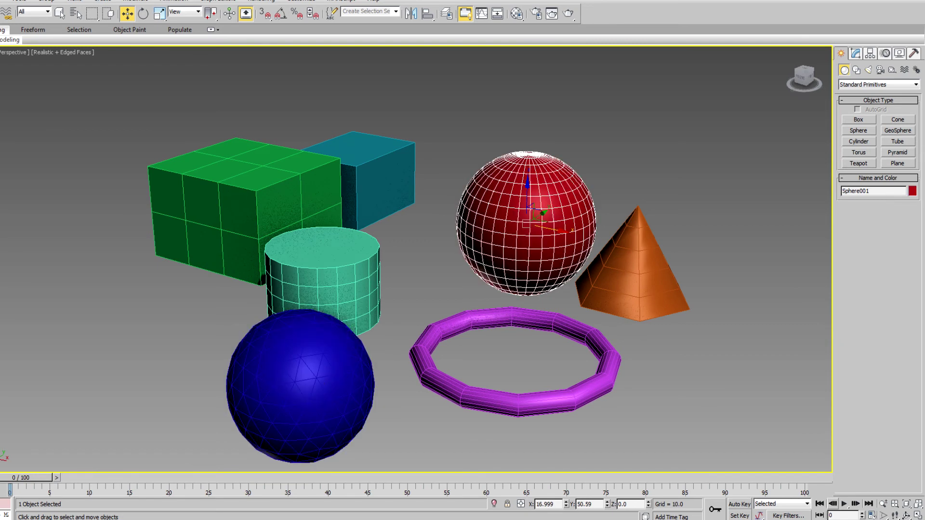
pyautogui.click(309, 381)
pyautogui.click(527, 216)
pyautogui.click(313, 381)
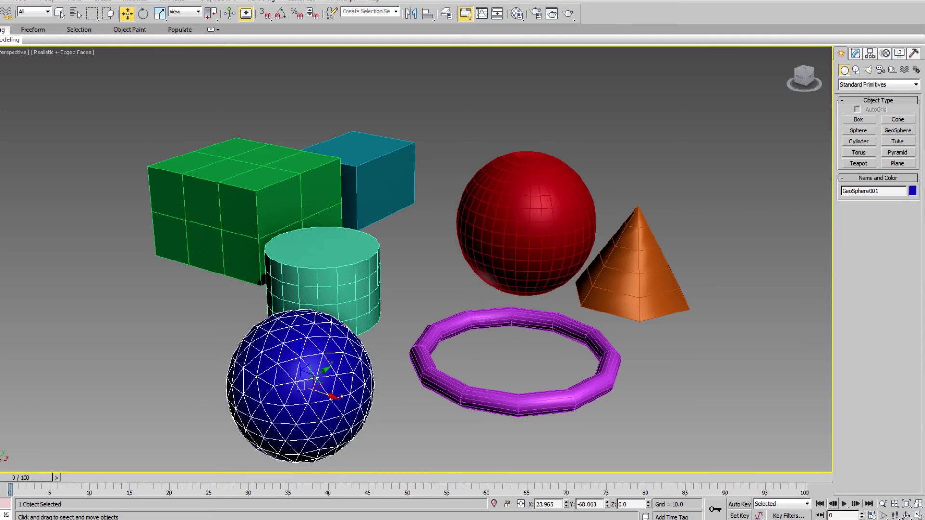
# Step: In the front view, turn on Base To Pivot for the geosphere and the red sphere
pyautogui.press('f')
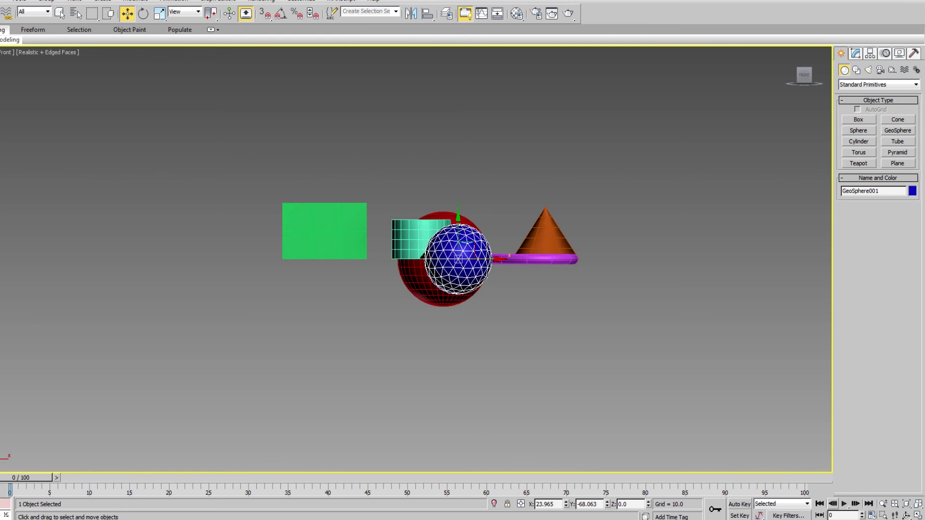
pyautogui.moveTo(289, 276); pyautogui.dragTo(529, 336)
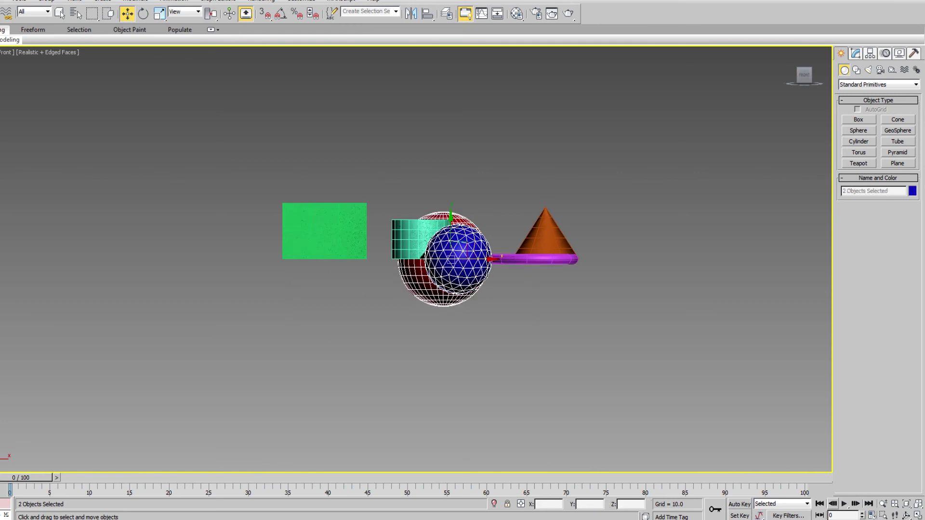
pyautogui.click(458, 262)
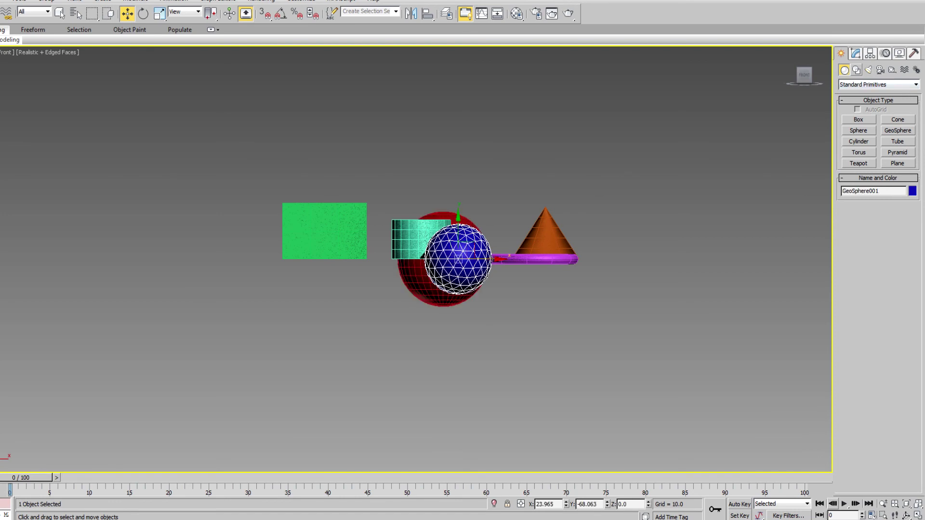
pyautogui.click(855, 53)
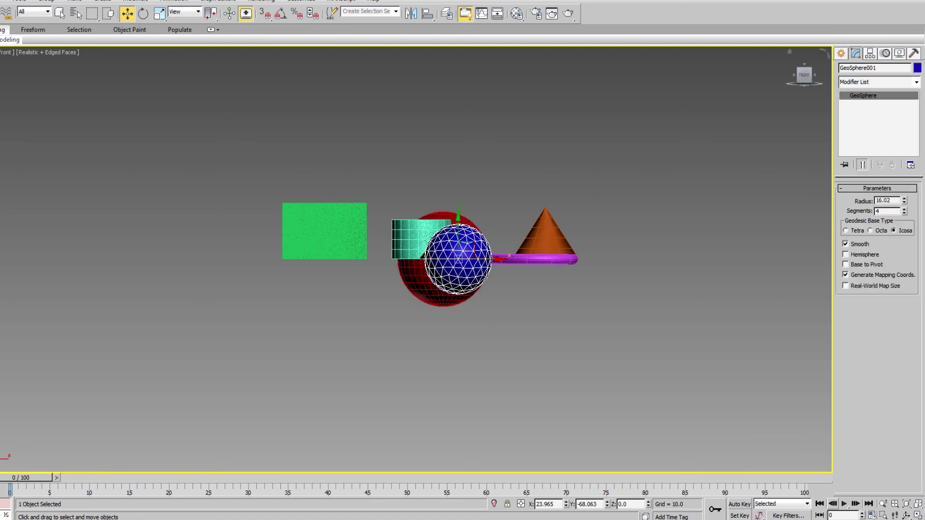
pyautogui.moveTo(458, 258); pyautogui.dragTo(457, 224)
pyautogui.click(443, 260)
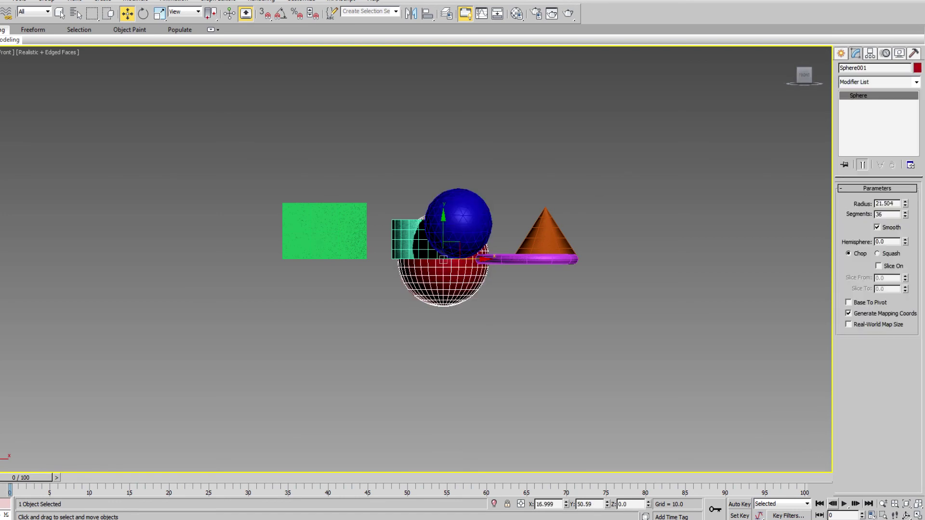
pyautogui.click(848, 302)
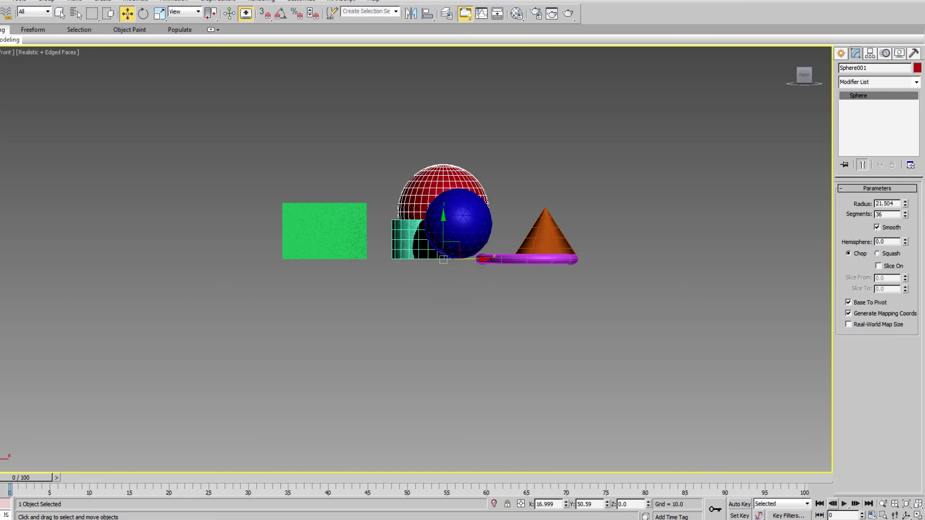
# Step: Examine how the torus and the geosphere sit relative to the other primitives from the front and at an angle
pyautogui.click(568, 259)
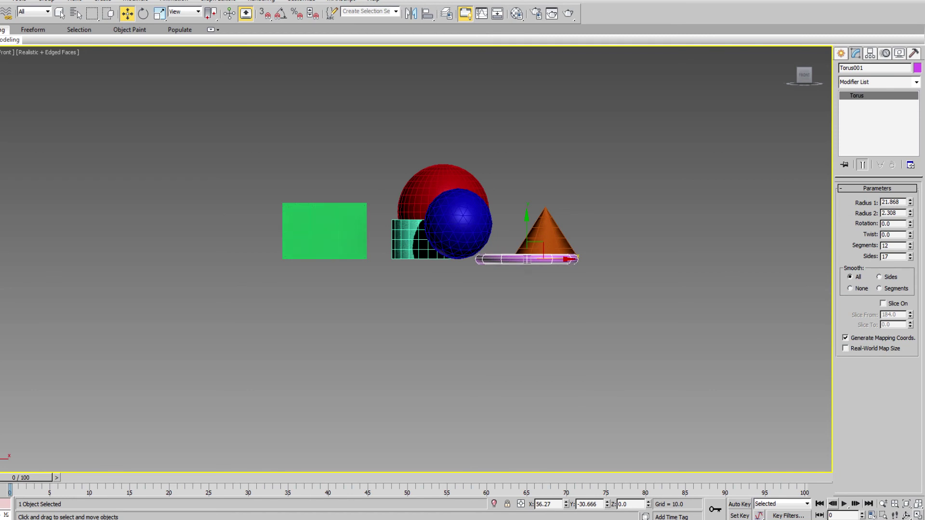
pyautogui.click(457, 224)
pyautogui.click(906, 514)
pyautogui.moveTo(376, 241); pyautogui.dragTo(527, 284)
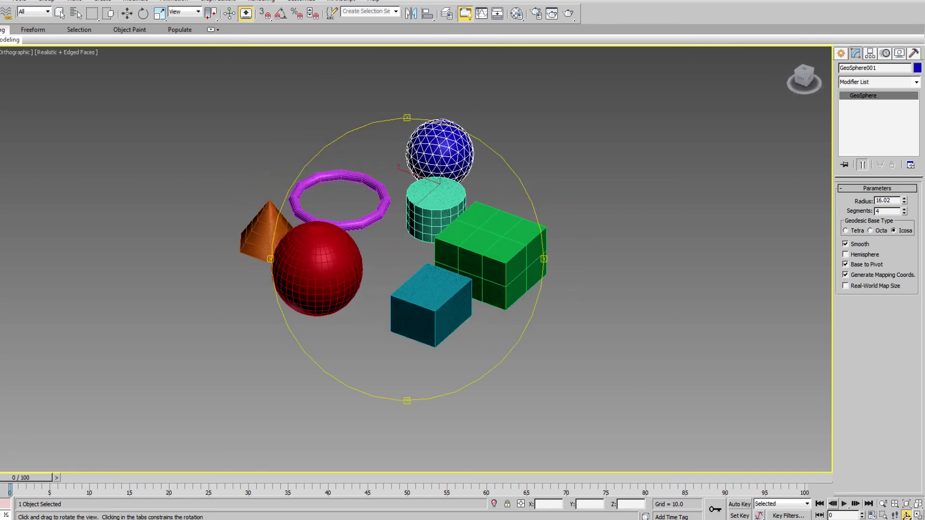
# Step: Create a tube in front of the red sphere with radii of about 11.3 and 8.7 and a height of about 33.8
pyautogui.click(841, 53)
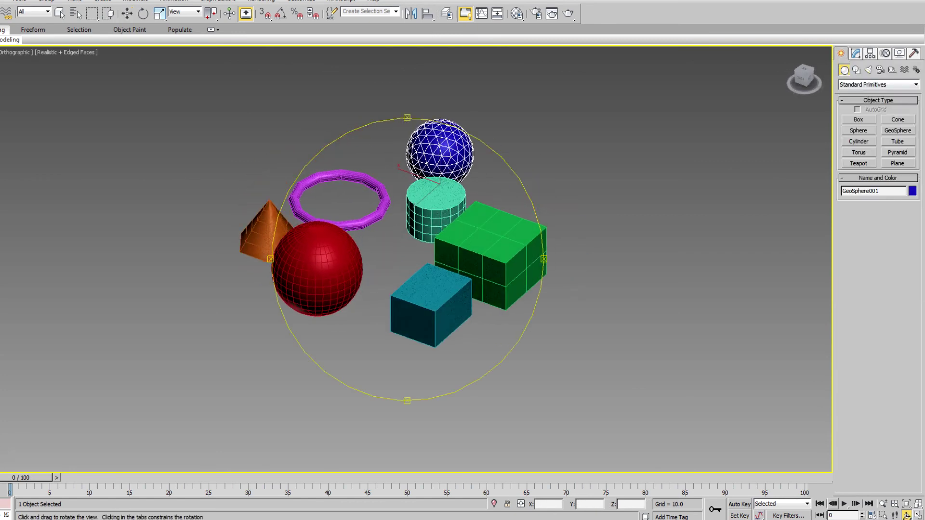
pyautogui.click(898, 141)
pyautogui.moveTo(338, 357); pyautogui.dragTo(362, 359)
pyautogui.click(357, 359)
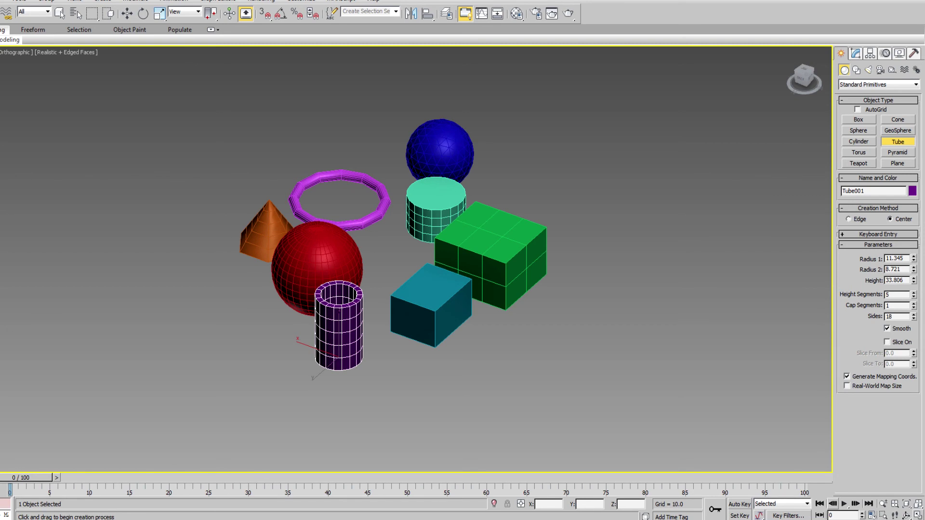
# Step: Create a pyramid in front of the teal box, about 25.4 wide, 30.6 deep and 48.2 high, and increase its height segments
pyautogui.click(897, 152)
pyautogui.moveTo(398, 360)
pyautogui.mouseDown()
pyautogui.moveTo(395, 393)
pyautogui.moveTo(409, 406)
pyautogui.mouseUp()
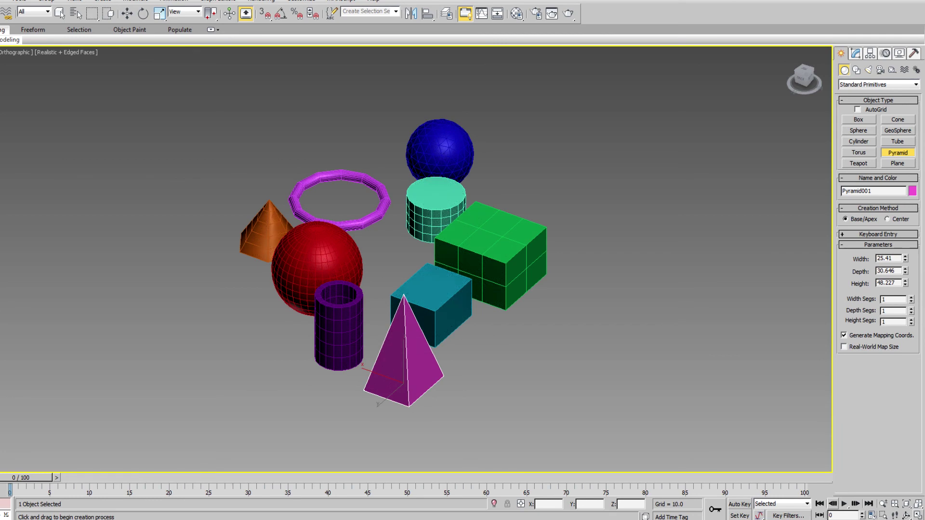
pyautogui.moveTo(911, 299)
pyautogui.mouseDown()
pyautogui.moveTo(911, 290)
pyautogui.moveTo(911, 311)
pyautogui.mouseUp()
pyautogui.moveTo(911, 322); pyautogui.dragTo(911, 312)
# Step: Create a cone in front of the green box with a base radius of about 21.7 and a height of about 53.4
pyautogui.click(898, 119)
pyautogui.moveTo(520, 334)
pyautogui.mouseDown()
pyautogui.moveTo(573, 346)
pyautogui.moveTo(565, 344)
pyautogui.mouseUp()
pyautogui.click(563, 245)
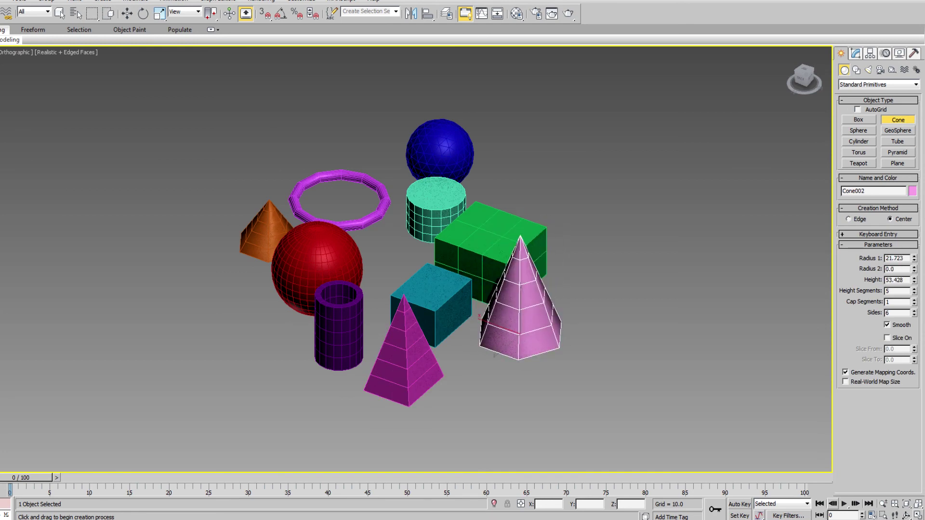
# Step: Reduce the pink cone to 3 sides, then test-render the view and close the rendered frame
pyautogui.click(914, 314)
pyautogui.click(914, 314)
pyautogui.click(913, 314)
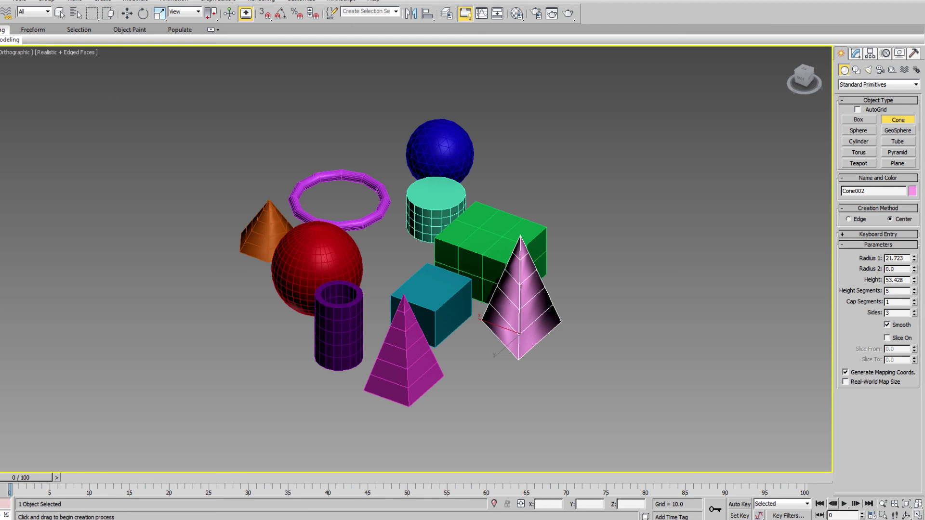
pyautogui.click(568, 13)
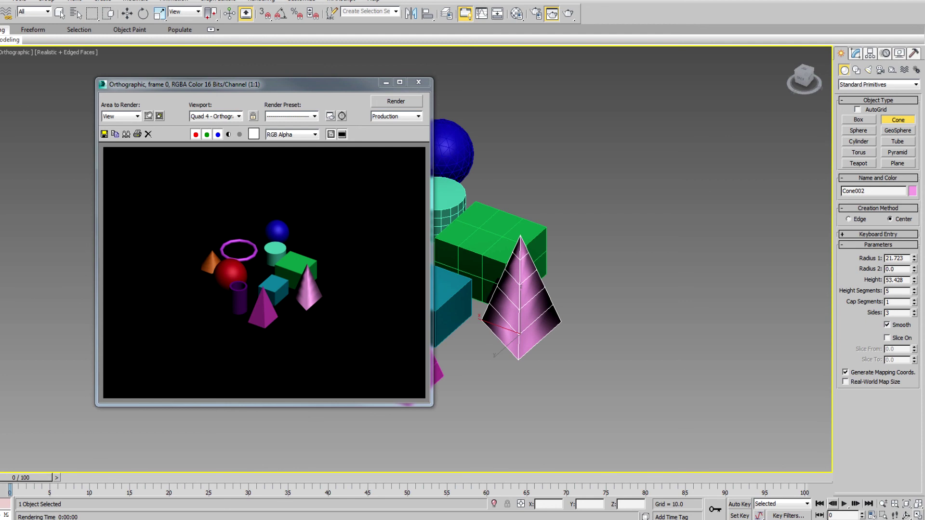
pyautogui.click(418, 82)
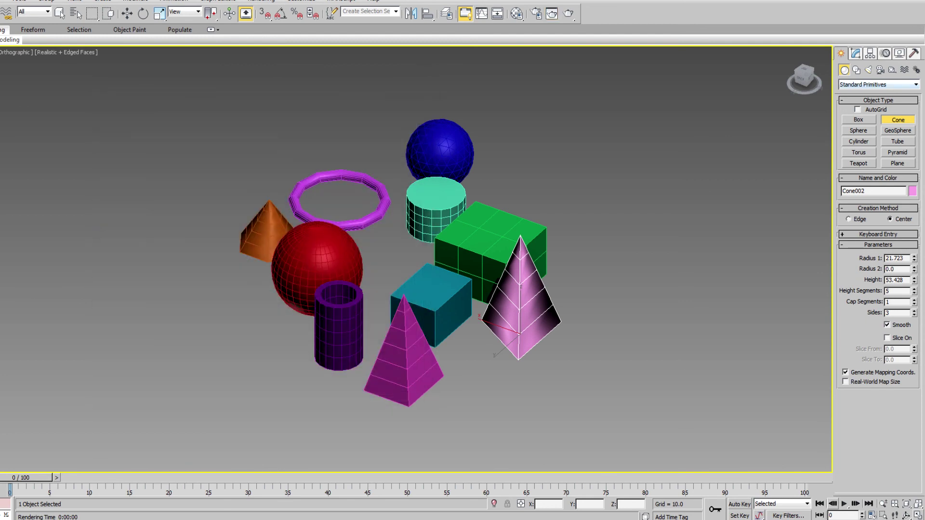
# Step: Create a plane about 235 long and 281 wide, and move it so that it lies beneath all the primitives
pyautogui.click(897, 163)
pyautogui.moveTo(161, 125); pyautogui.dragTo(415, 519)
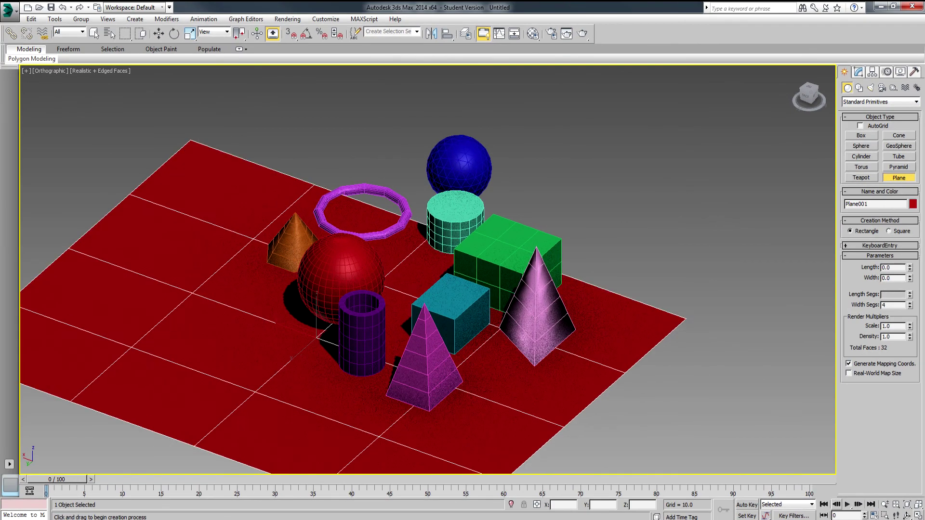
pyautogui.click(159, 34)
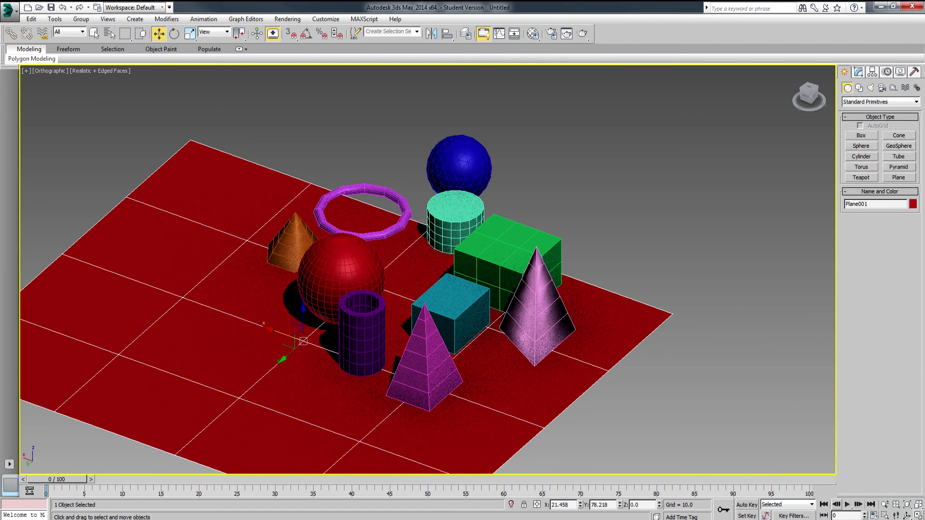
pyautogui.moveTo(303, 341); pyautogui.dragTo(435, 305)
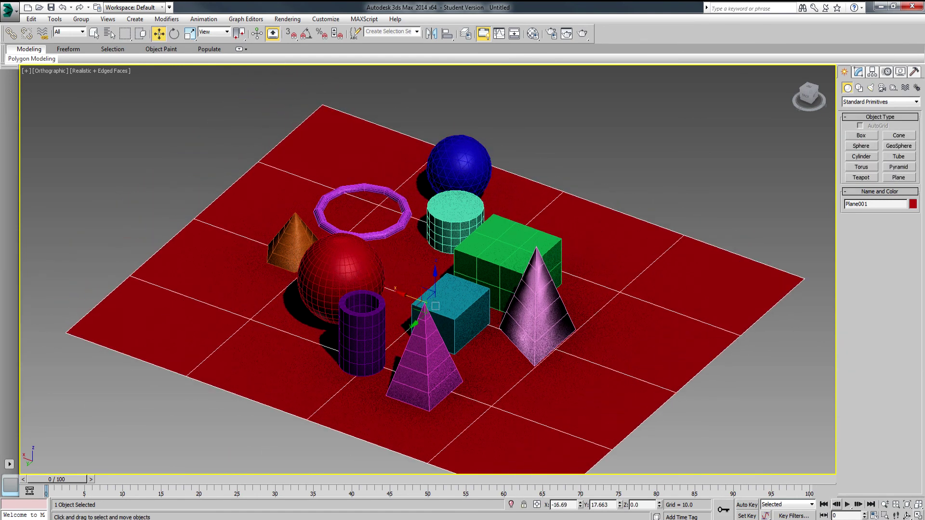
# Step: Show the grid and examine from the front and at an angle how the primitives sit on the plane
pyautogui.press('g')
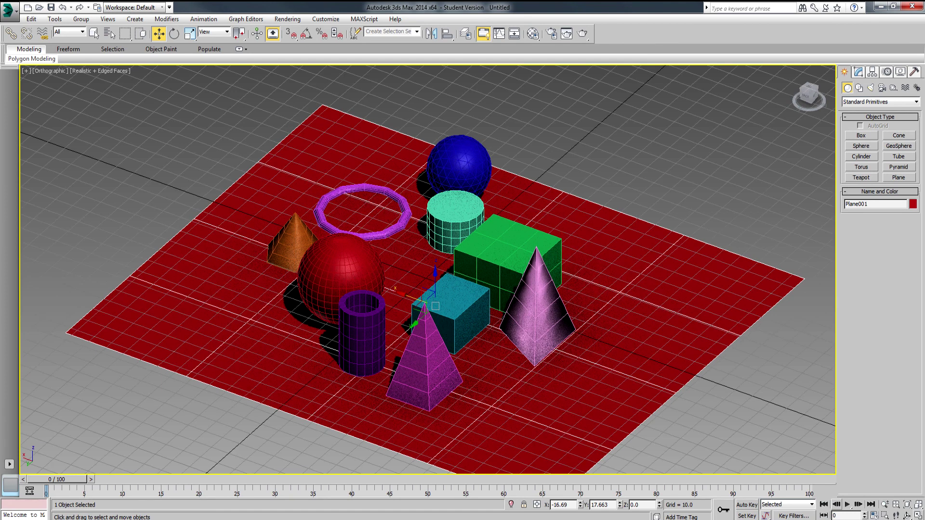
pyautogui.click(907, 515)
pyautogui.moveTo(424, 289); pyautogui.dragTo(453, 233)
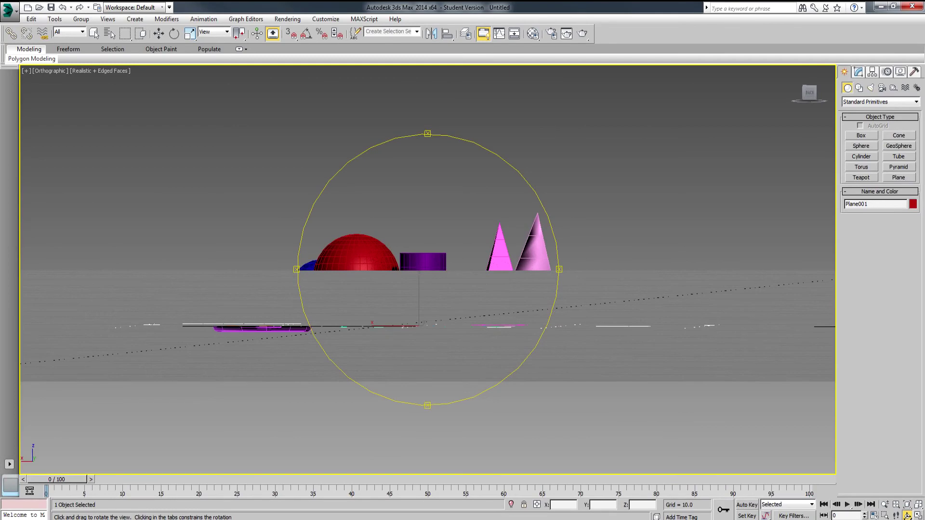
pyautogui.press('f')
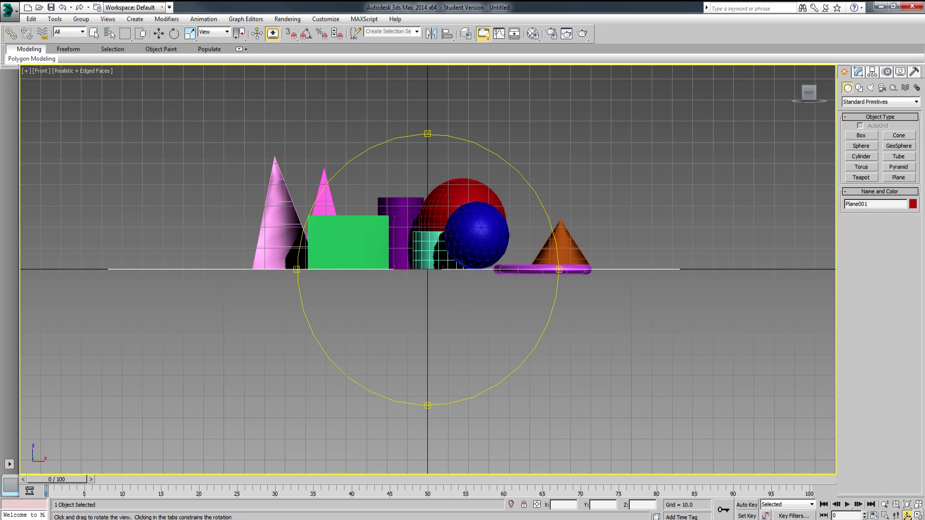
pyautogui.moveTo(448, 250); pyautogui.dragTo(410, 294)
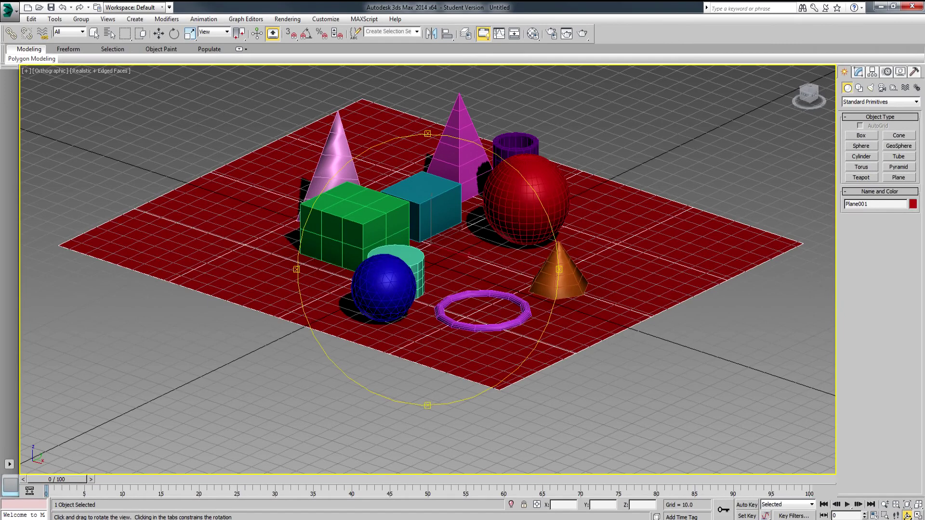
# Step: Hide the grid and switch to a perspective view framing the entire plane
pyautogui.press('g')
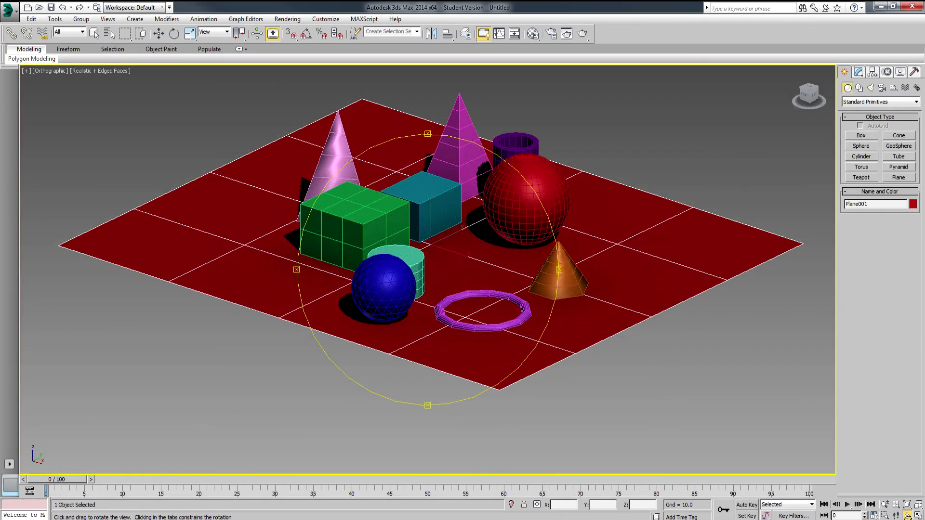
pyautogui.press('p')
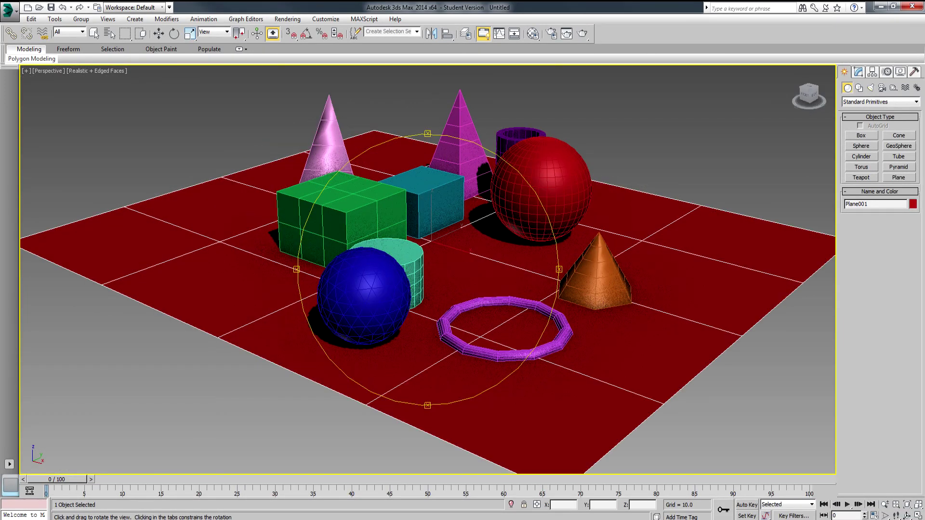
pyautogui.click(885, 504)
pyautogui.moveTo(428, 270); pyautogui.dragTo(428, 298)
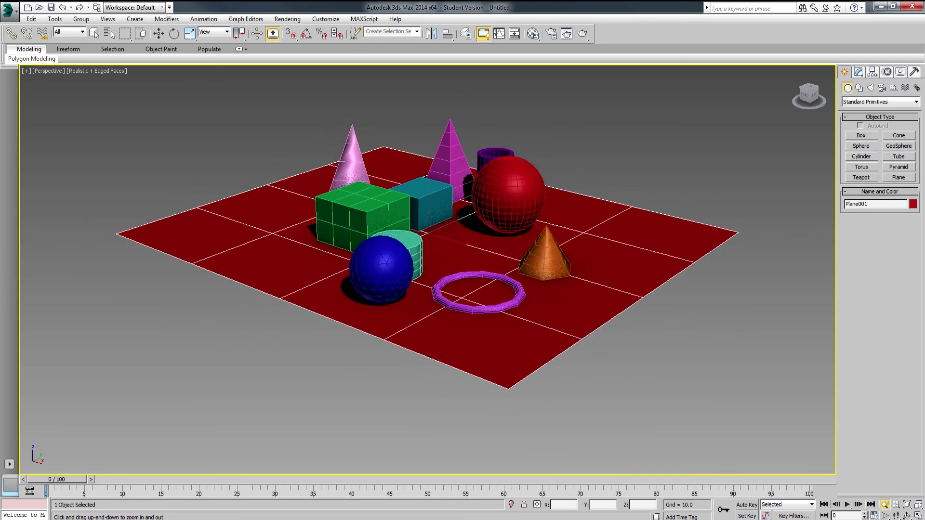
# Step: Open the parameters of the red plane for editing
pyautogui.click(858, 72)
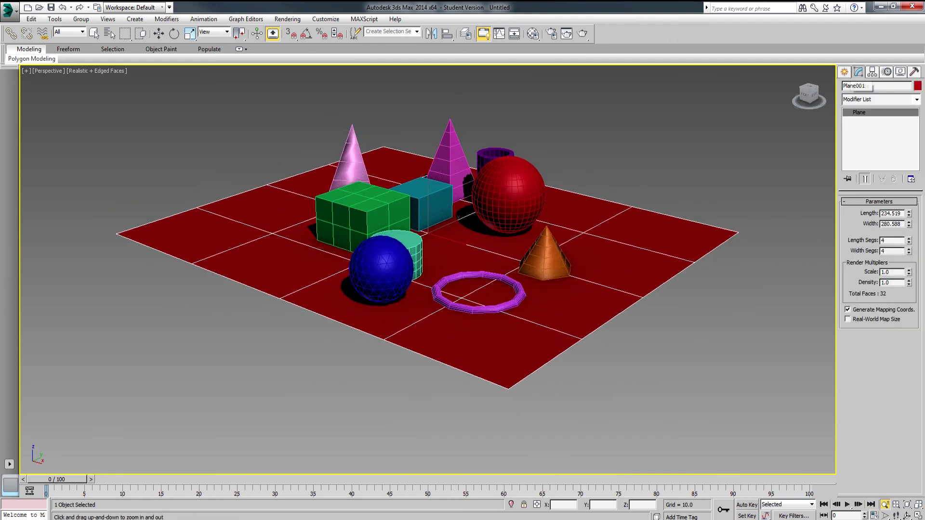